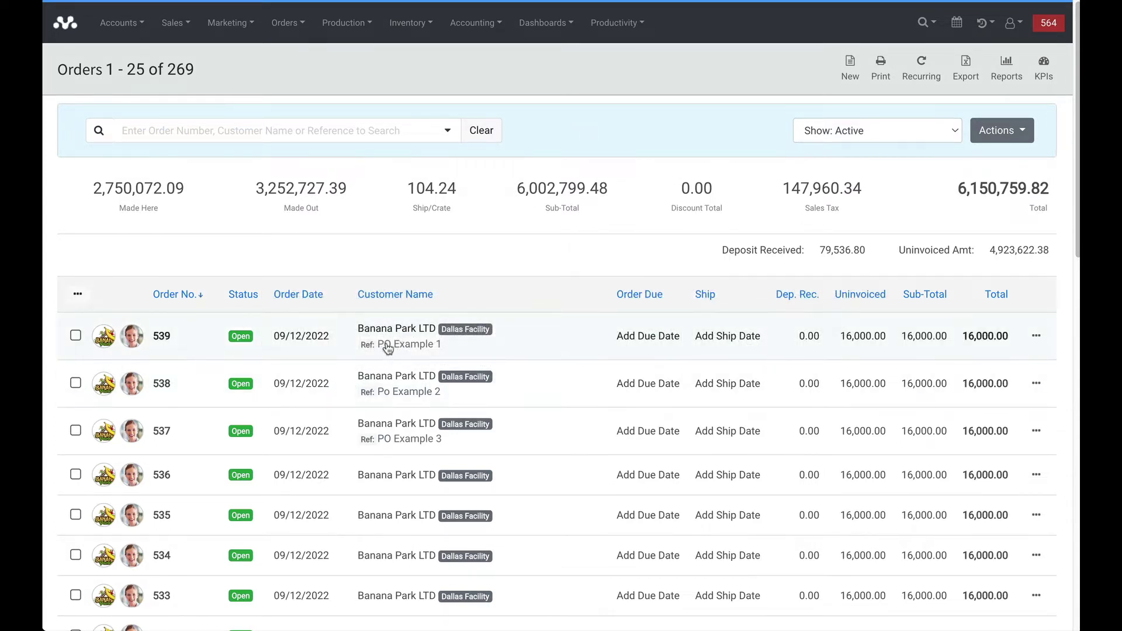
Open the Banana Park LTD order referenced PO Example 1, view its line items, and start a purchase order from it
click(379, 380)
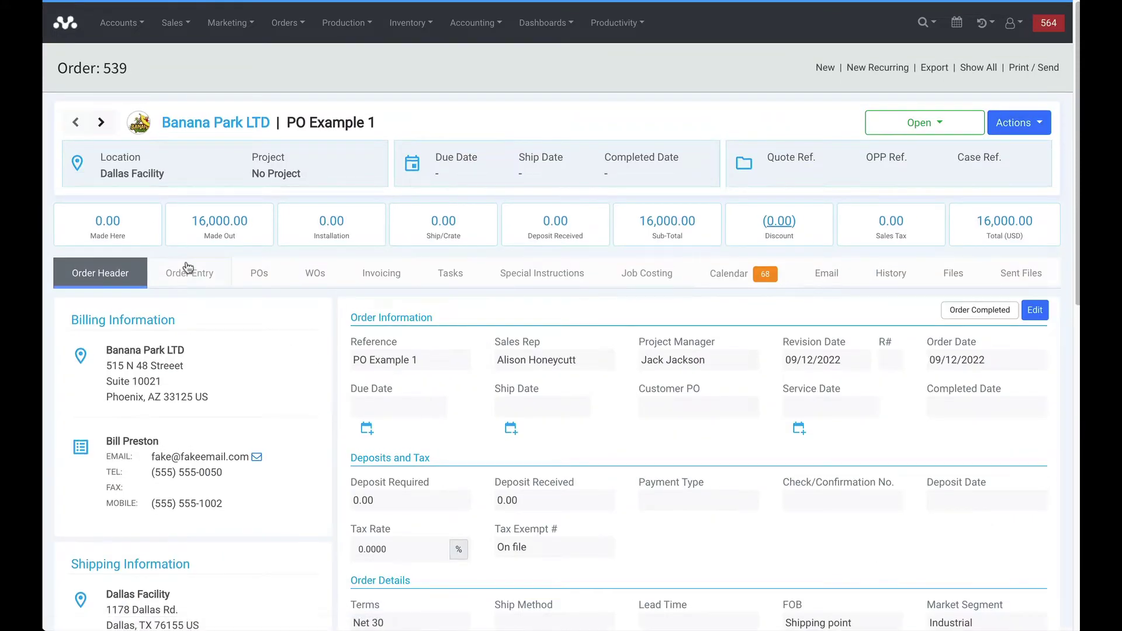
click(212, 285)
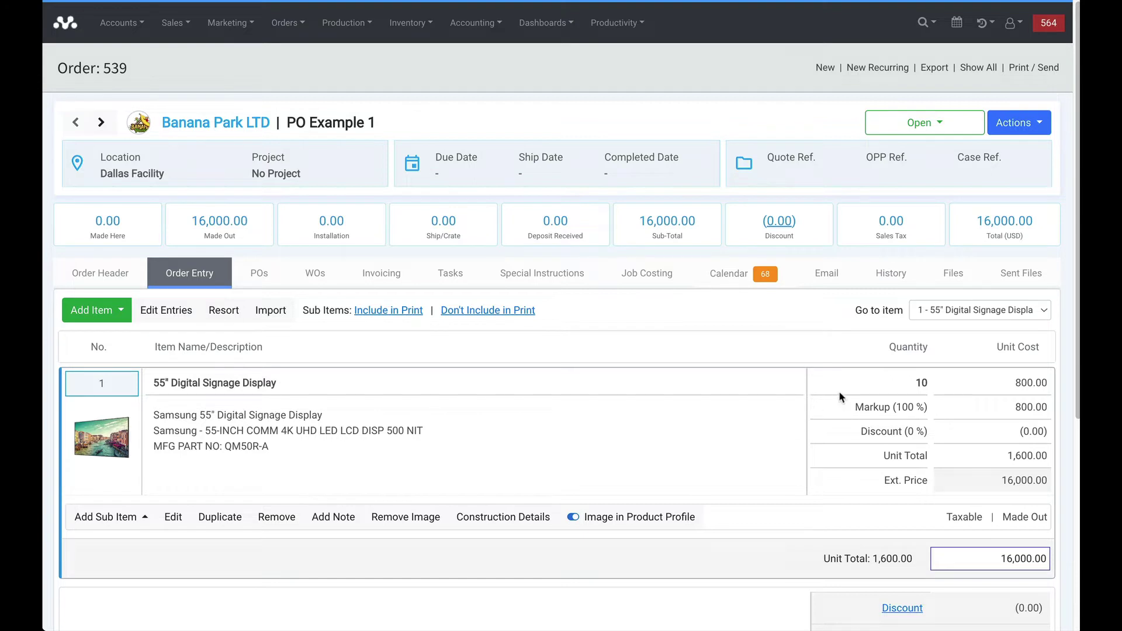
click(260, 283)
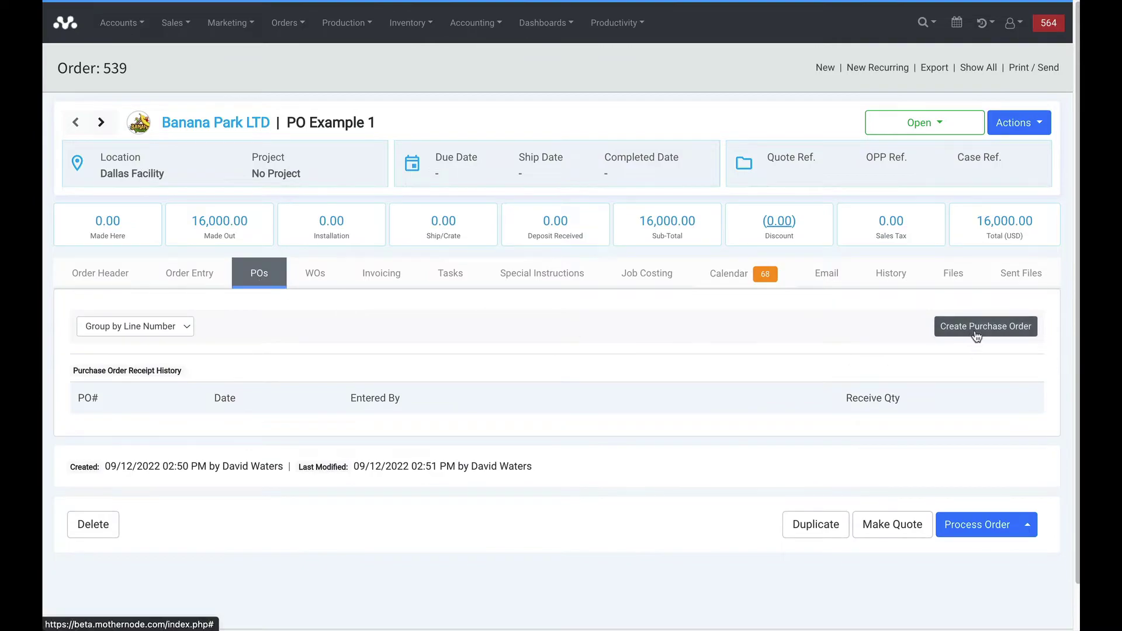
click(950, 327)
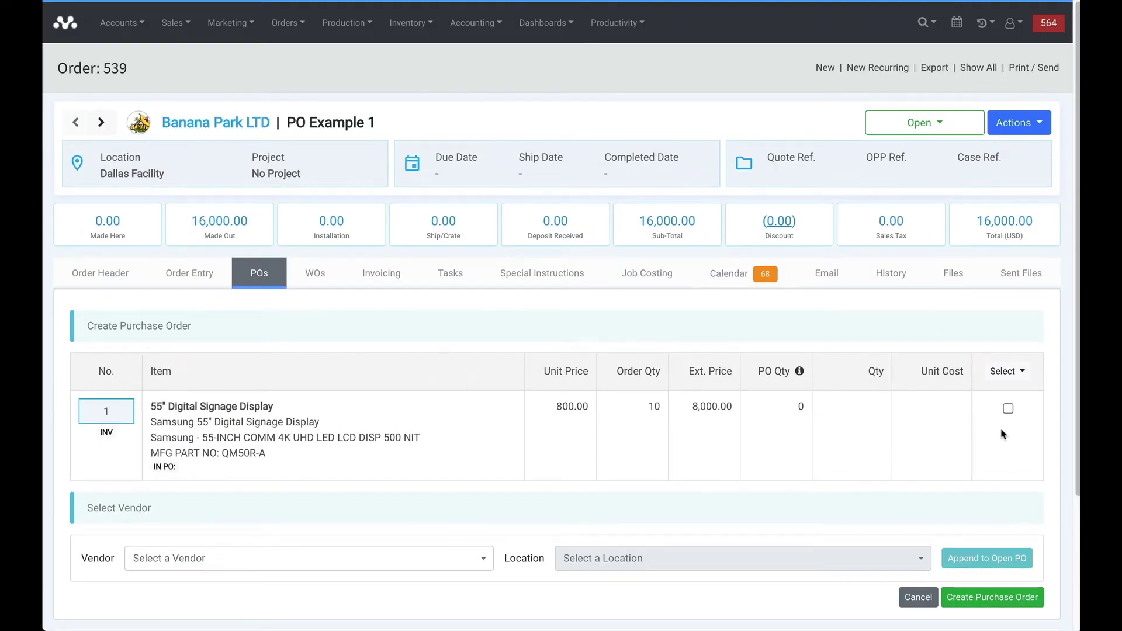
Select the 55" Digital Signage Display line item for inclusion in the purchase order
click(1005, 371)
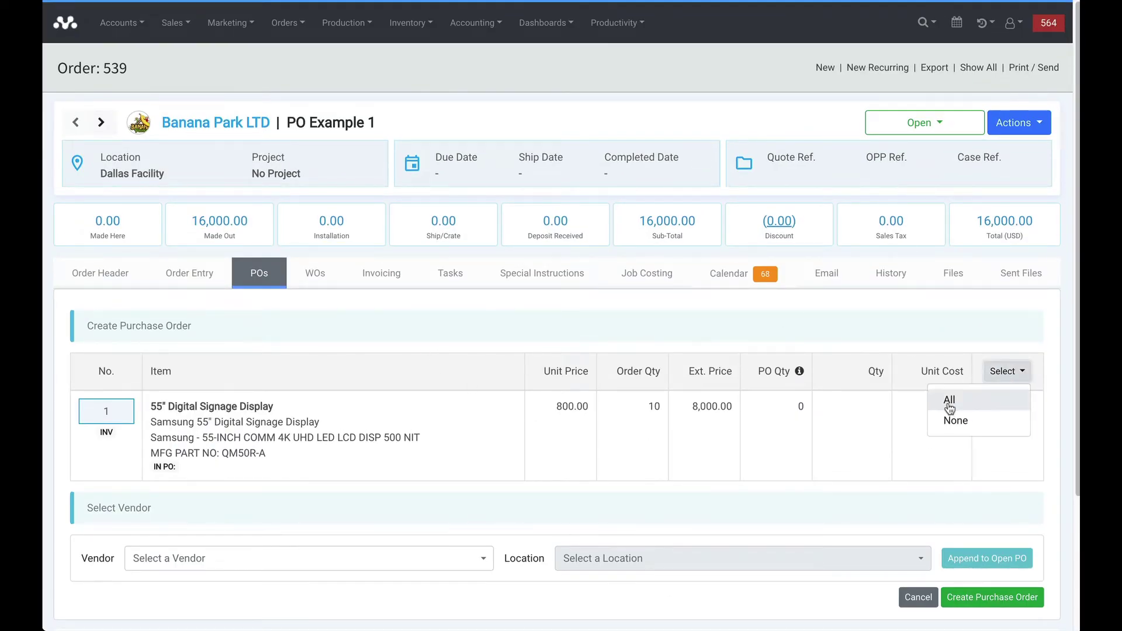
click(941, 345)
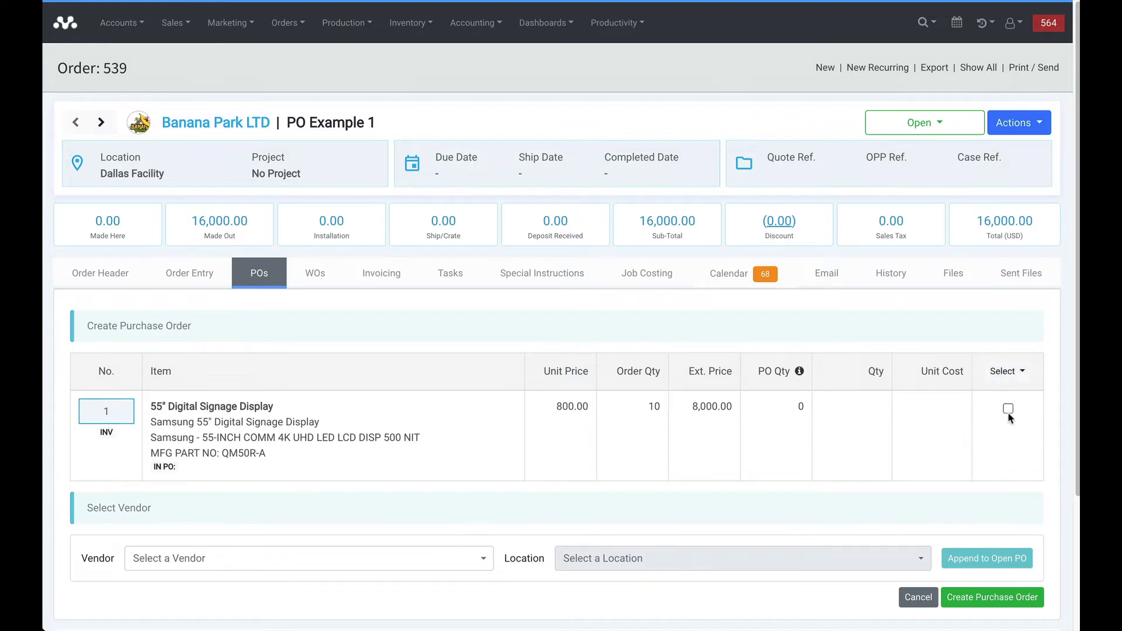
click(1008, 410)
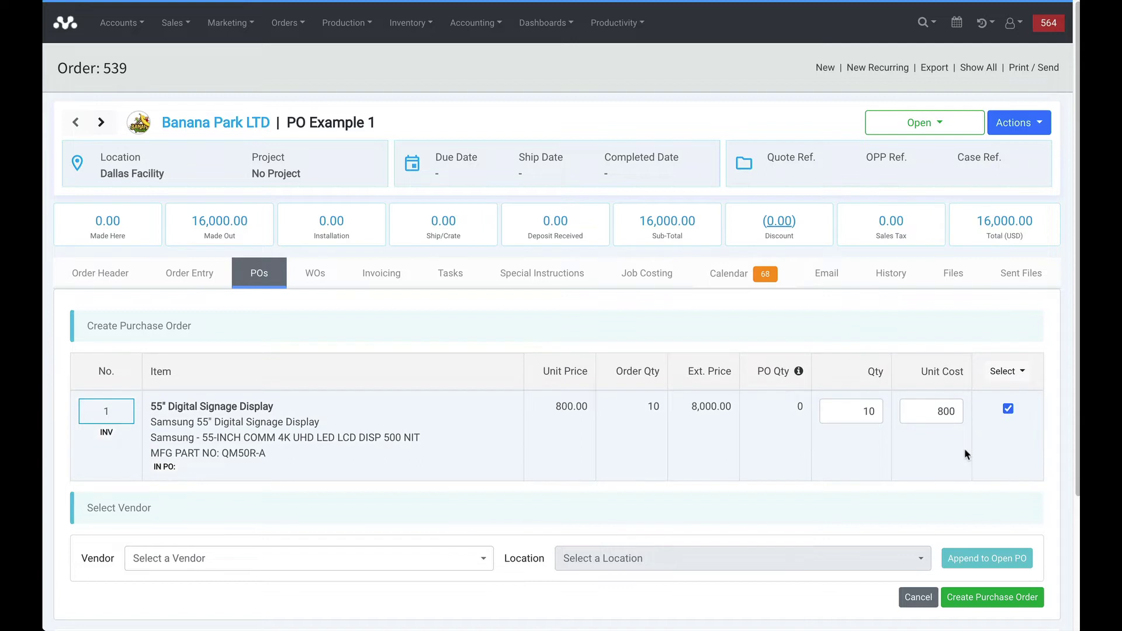
Create the purchase order for vendor ACME Corp at the Dallas, TX (Default) location
click(353, 557)
text(Acme)
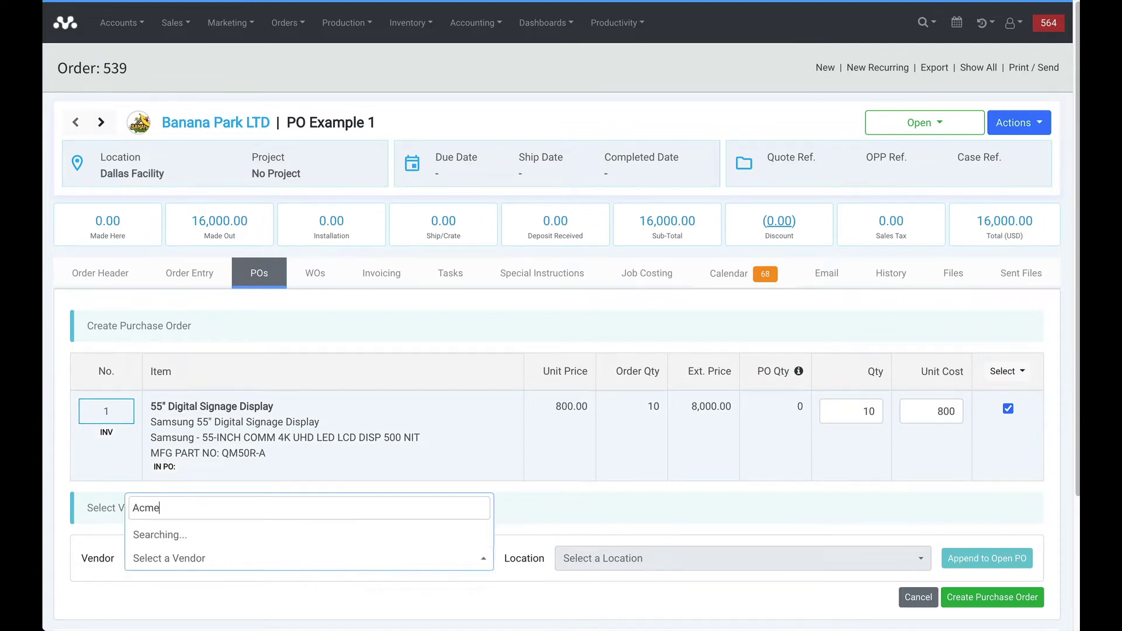
click(198, 532)
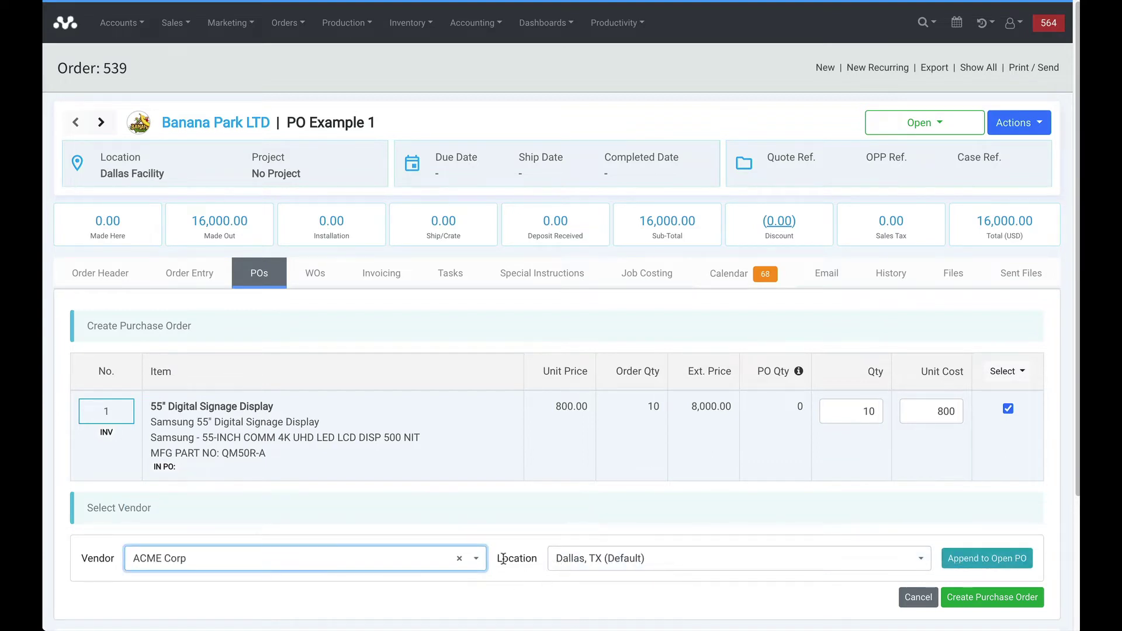
click(568, 559)
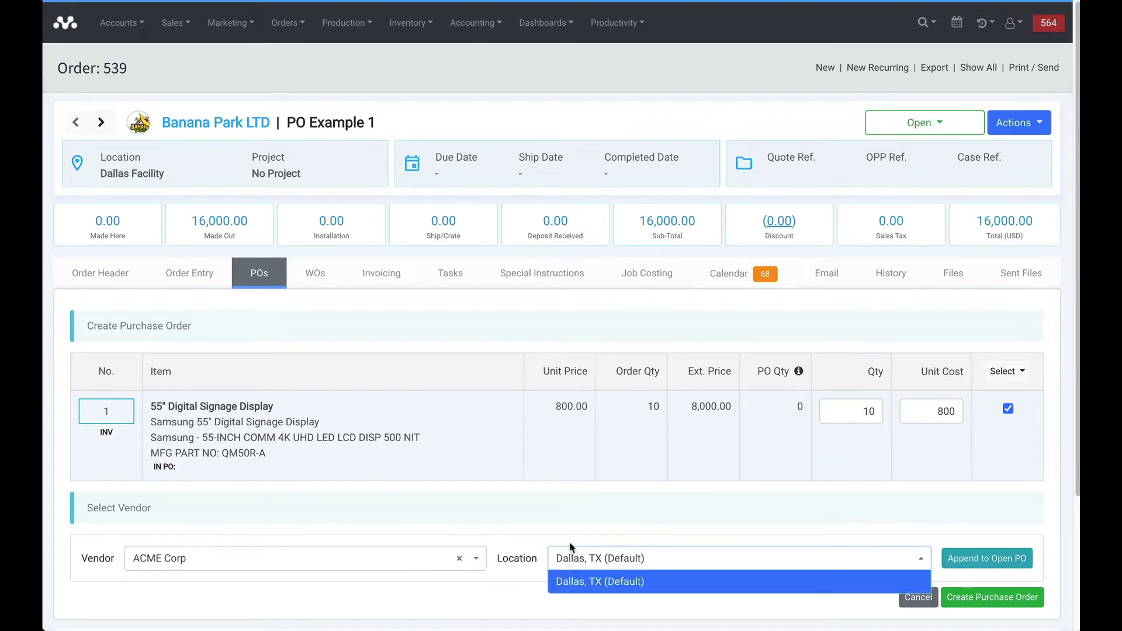
click(569, 539)
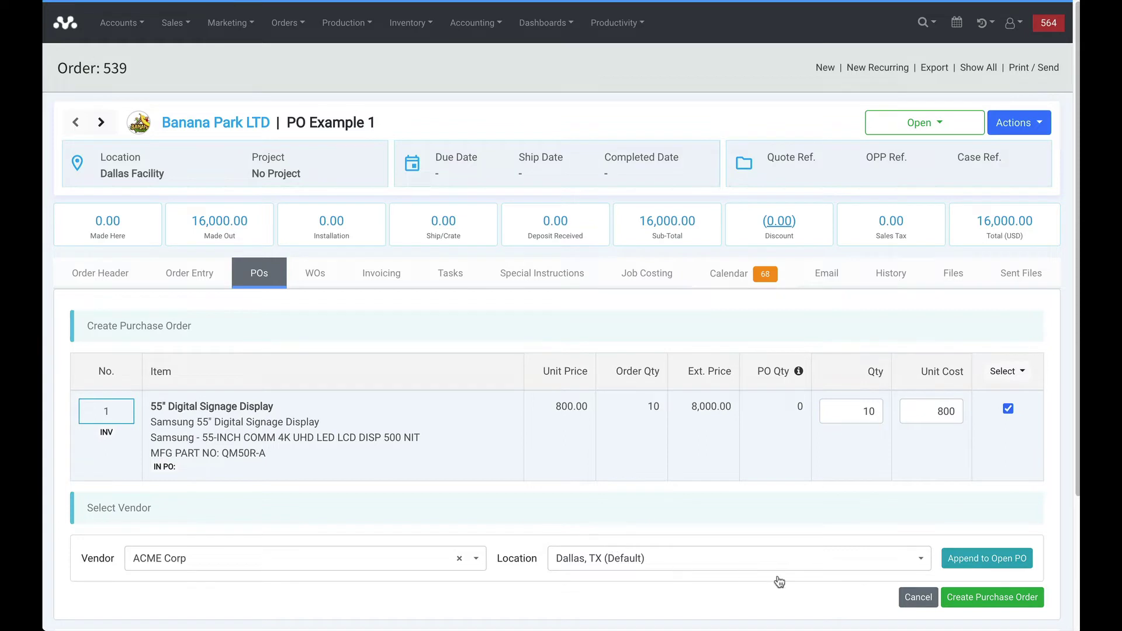
click(992, 597)
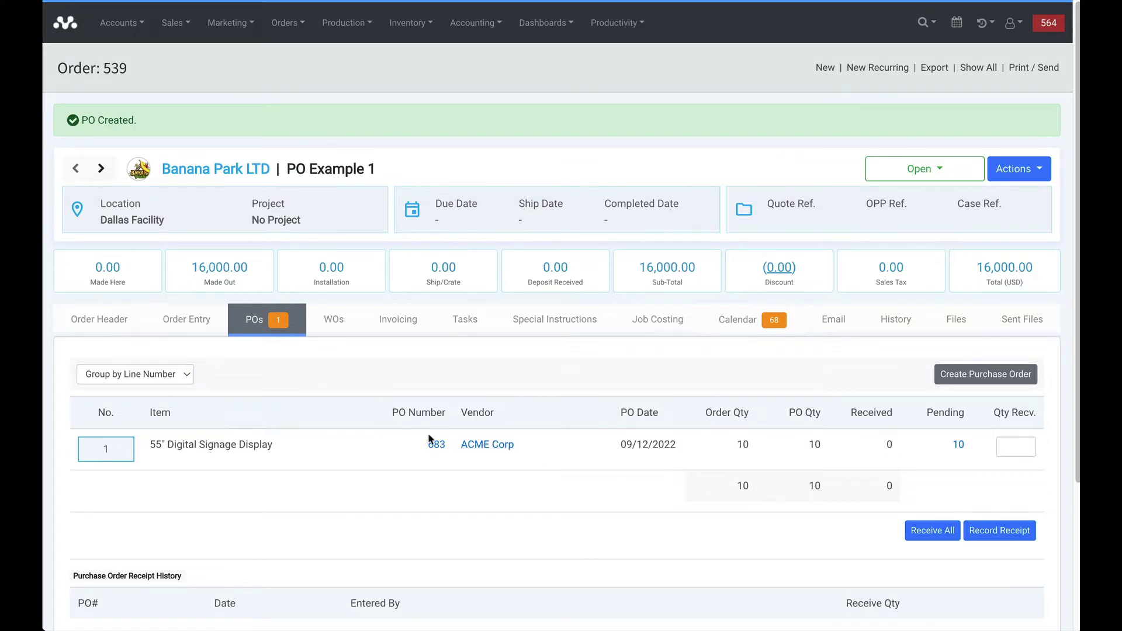
Open the new ACME Corp purchase order in a separate browser tab and view its line entries
right_click(444, 449)
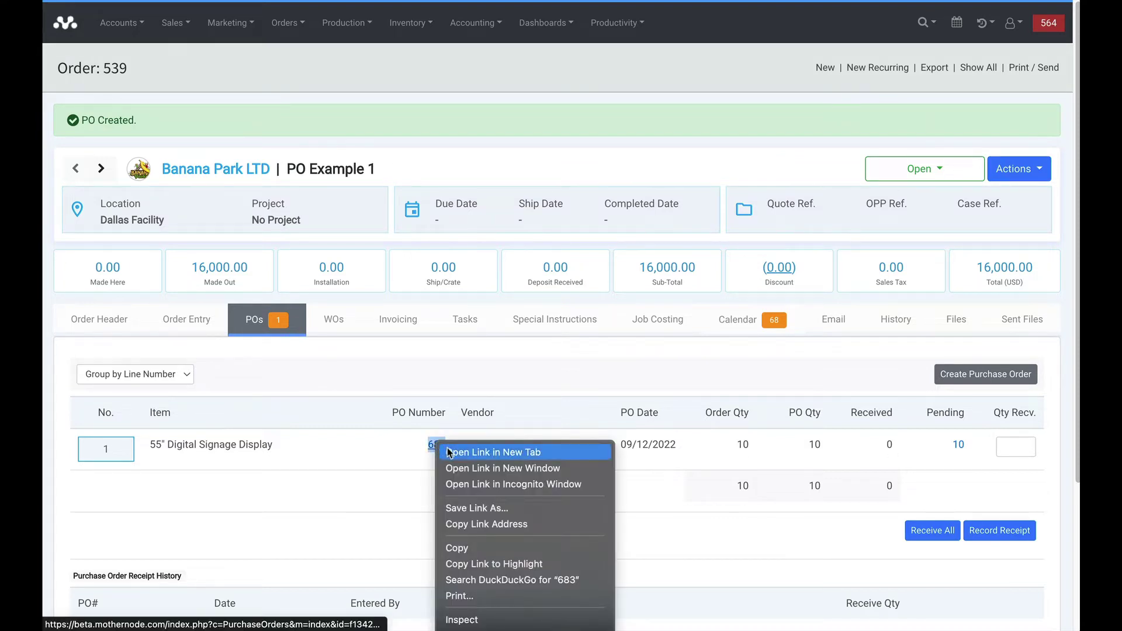
click(448, 452)
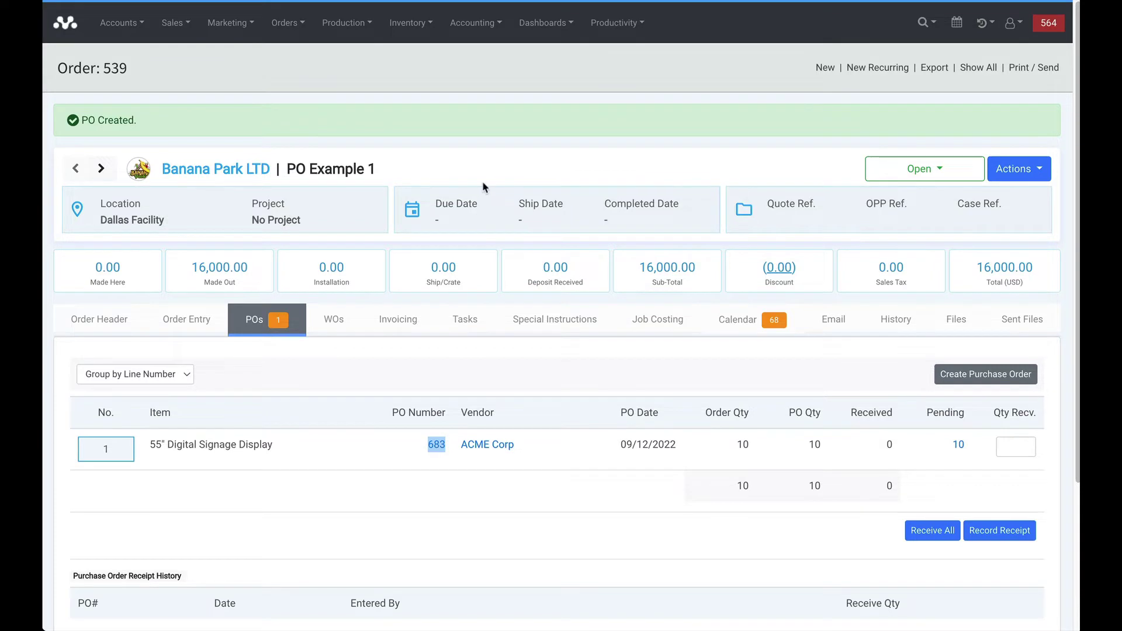
click(658, 2)
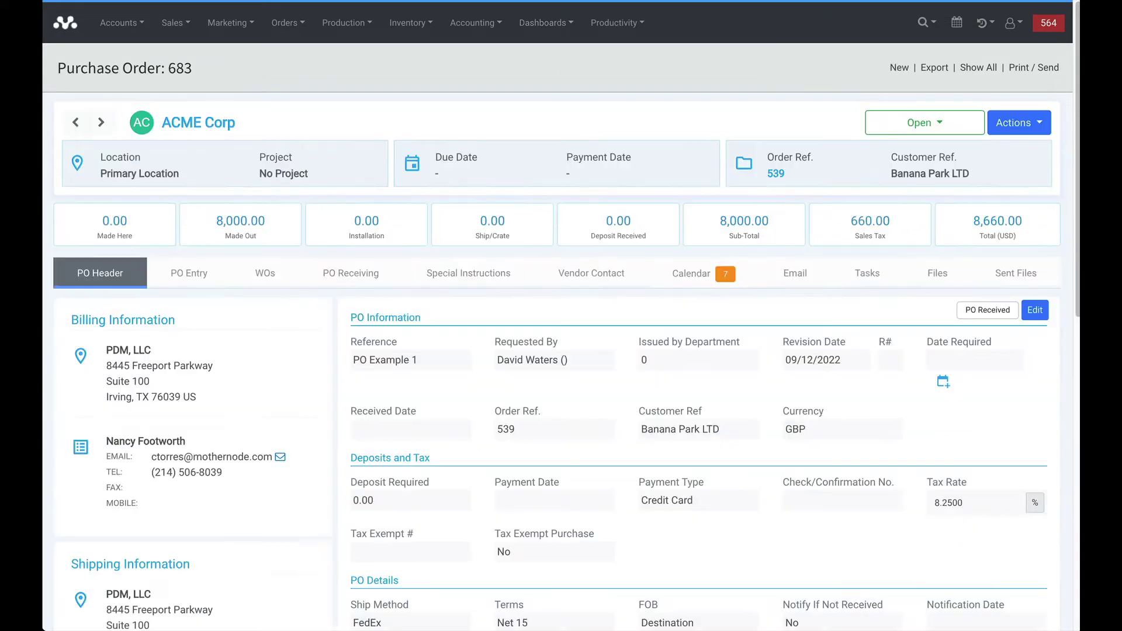
click(182, 287)
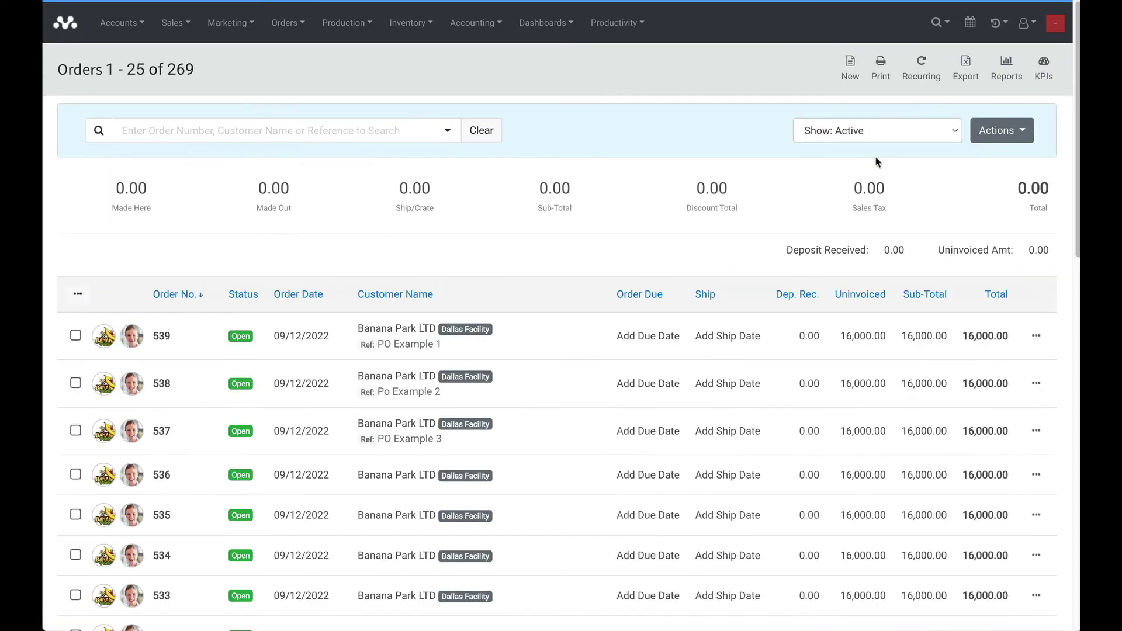
Open the Banana Park LTD order referenced Po Example 2, view its line items, and start a purchase order from it
click(379, 390)
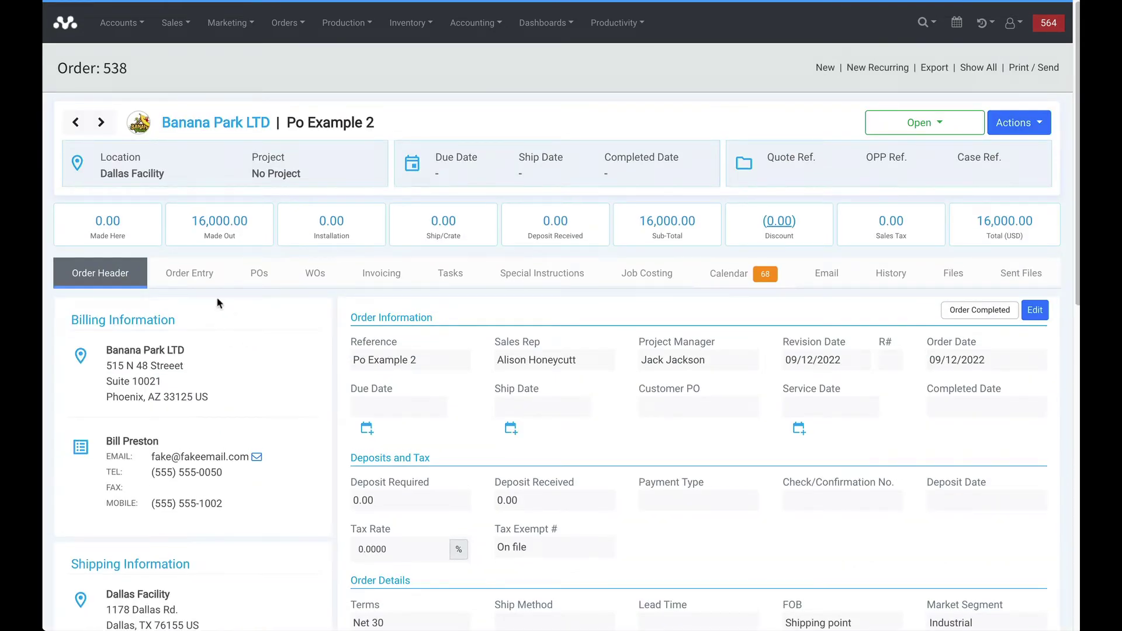
click(192, 281)
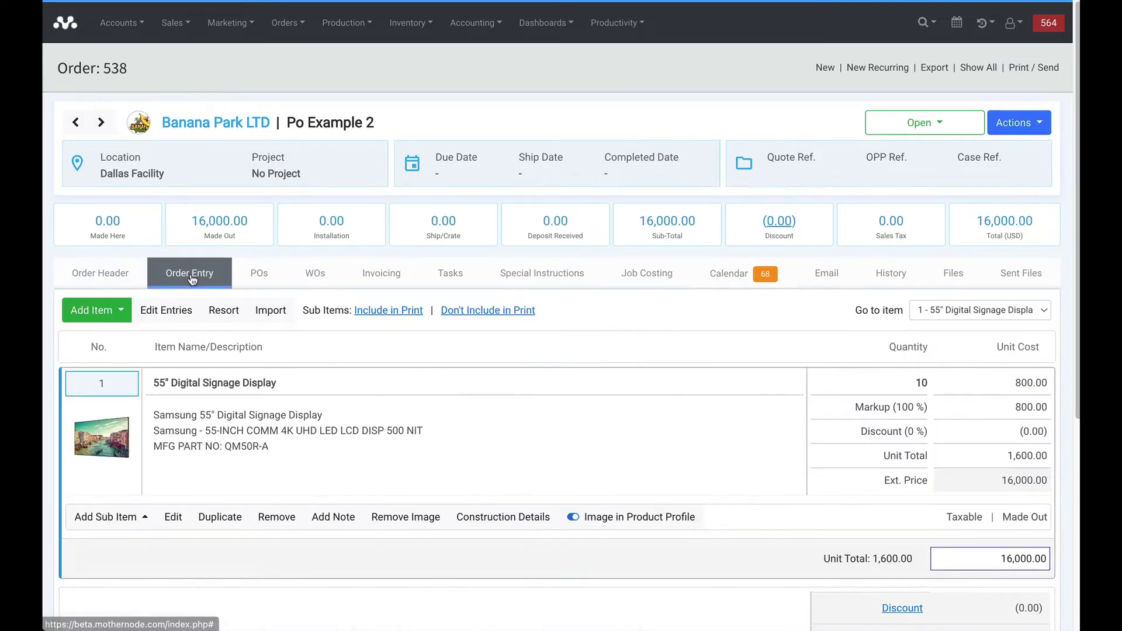
click(260, 278)
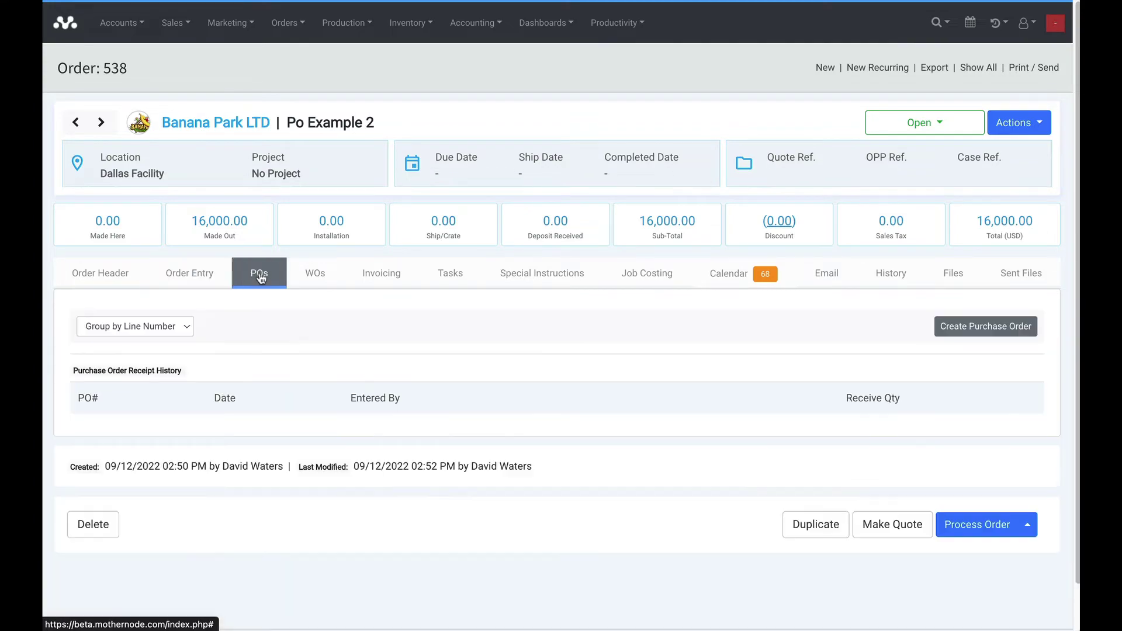
click(972, 326)
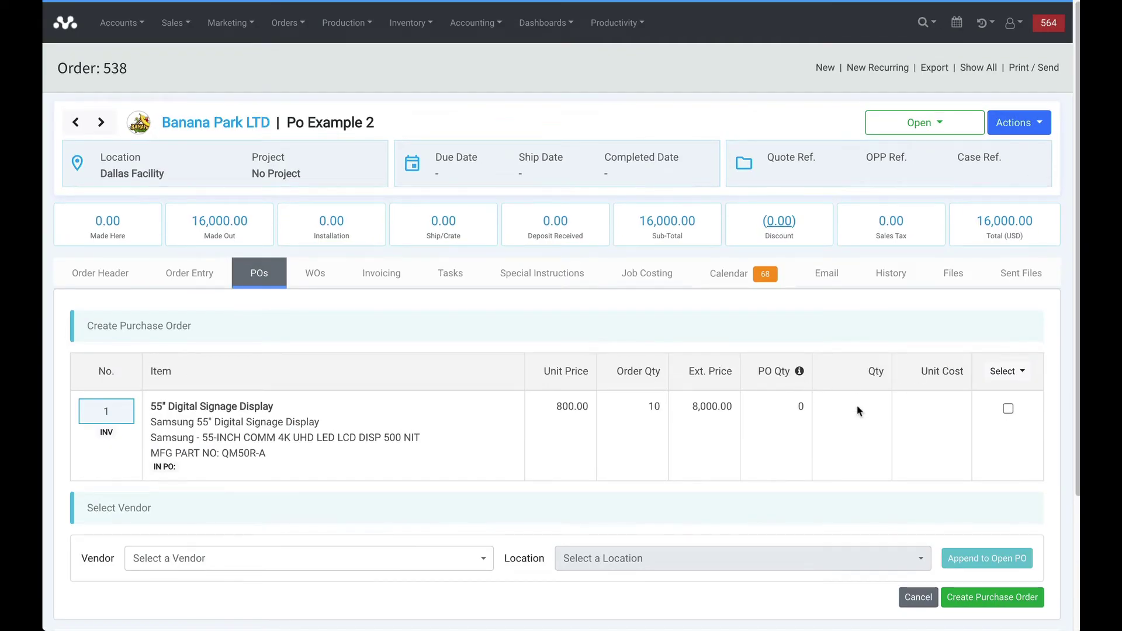
Select the 55" Digital Signage Display line item and choose ACME Corp as the vendor
click(1008, 409)
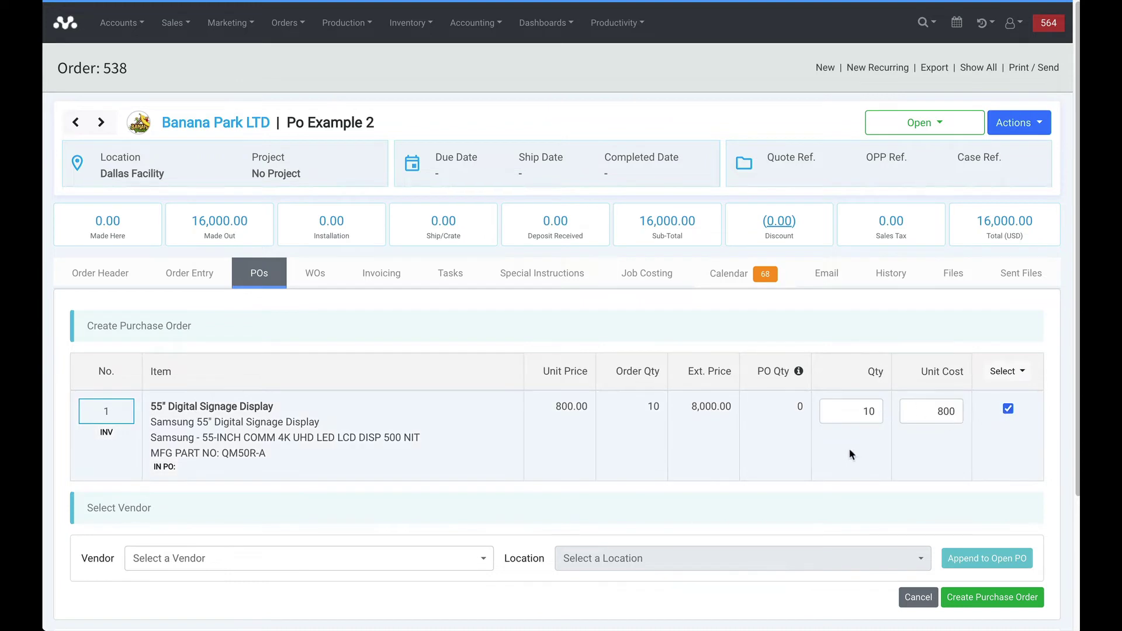
click(318, 558)
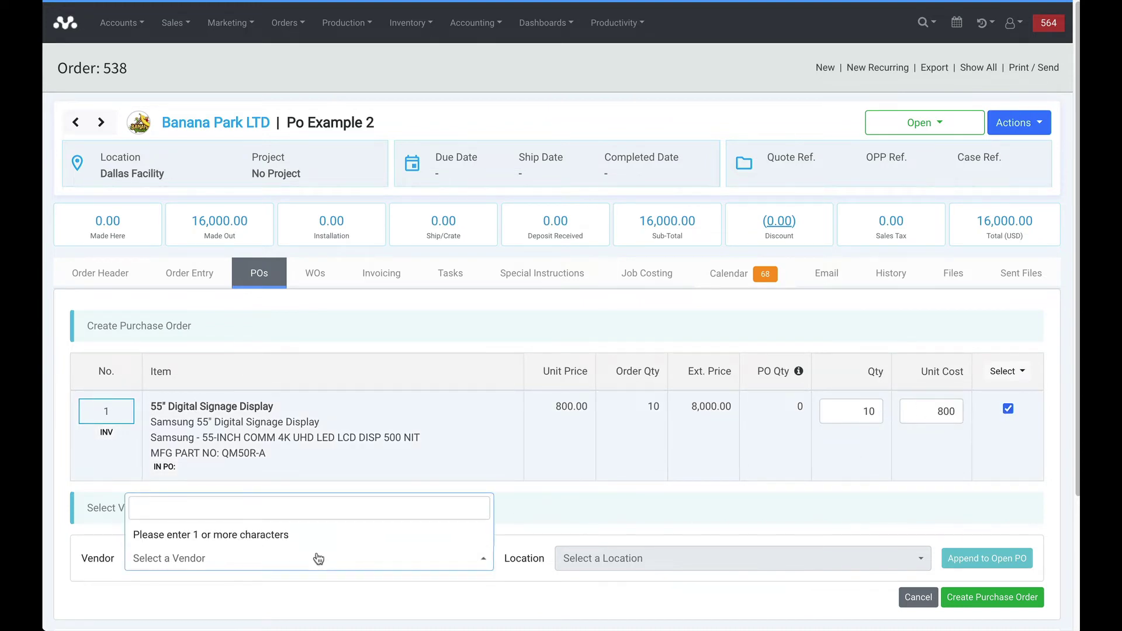
text(acme)
key(BackSpace)
key(BackSpace)
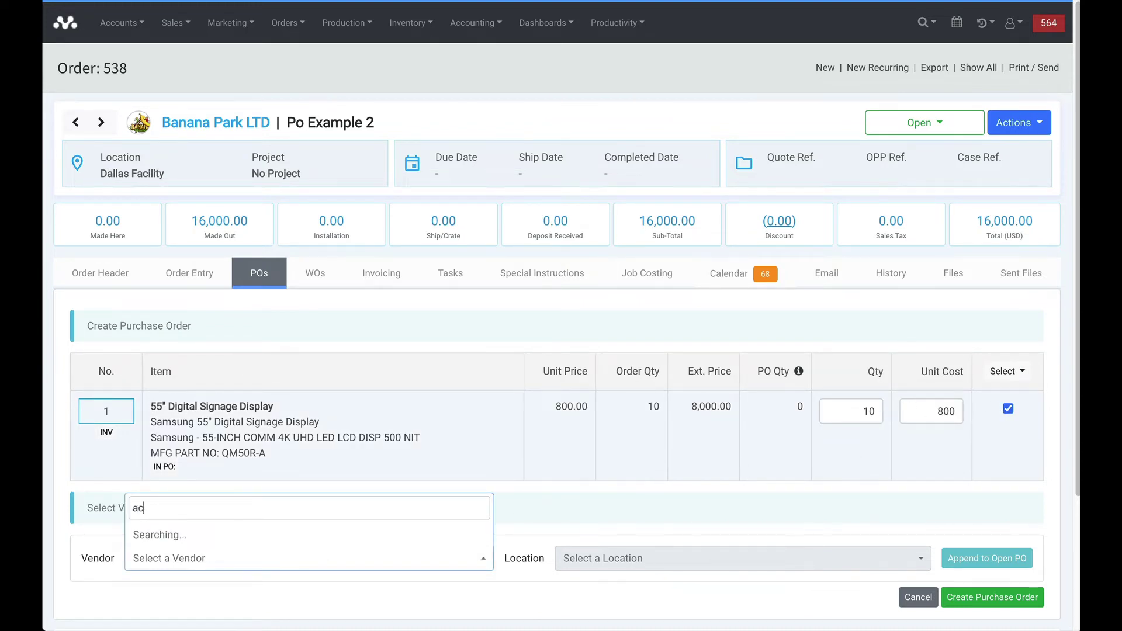
text(me)
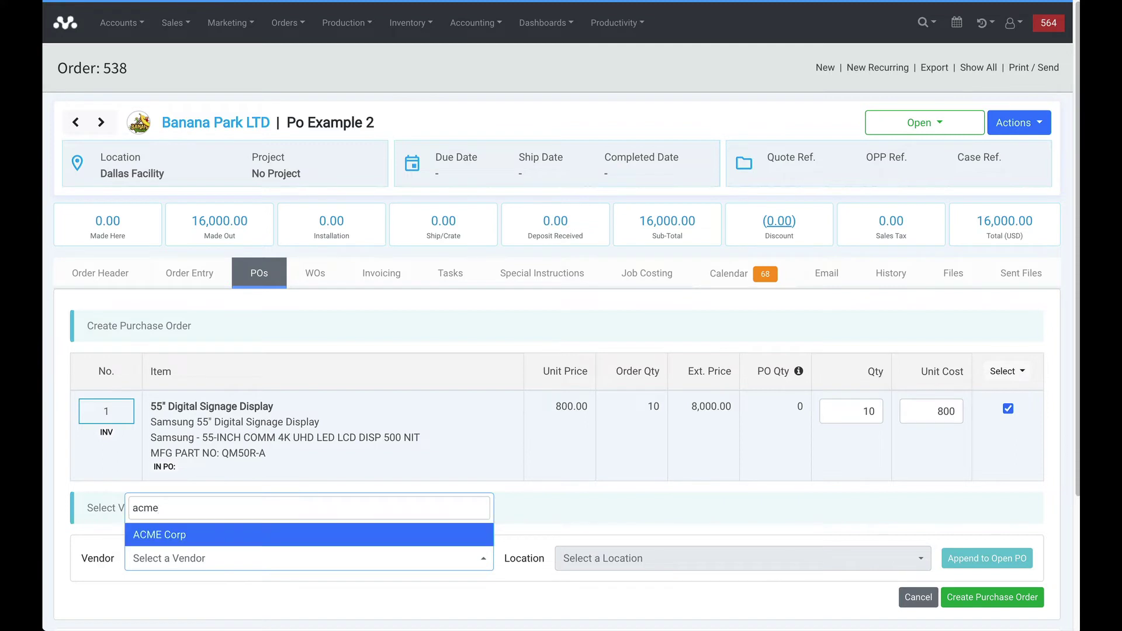
click(390, 536)
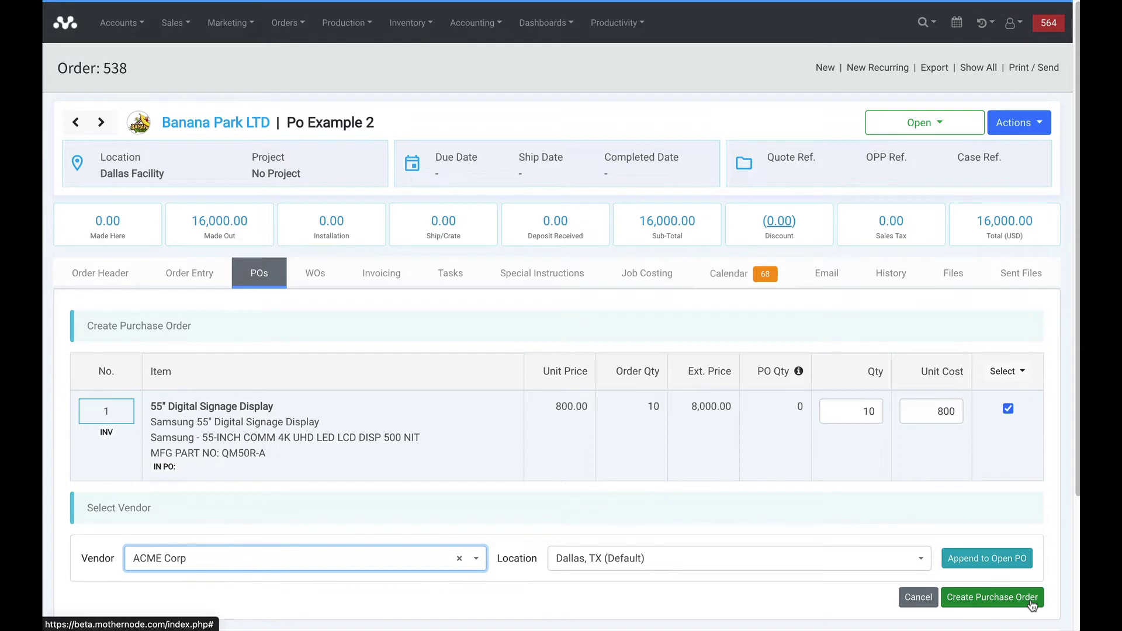
Append the selected item to the vendor's open purchase order referenced PO Example 1
click(998, 558)
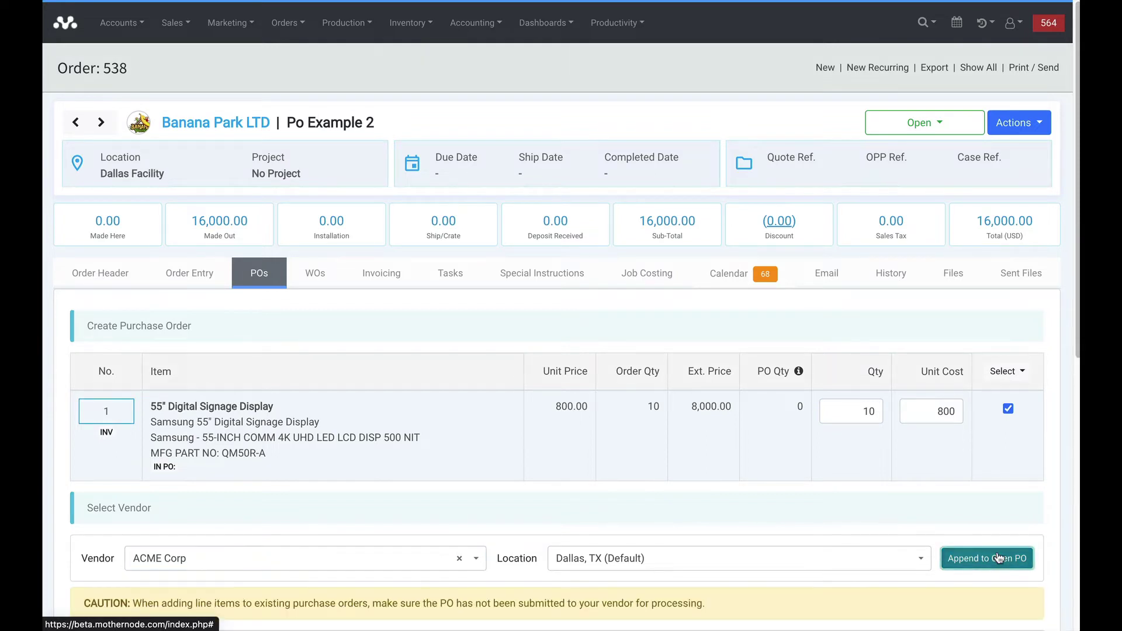
scroll(520, 526, down, 3)
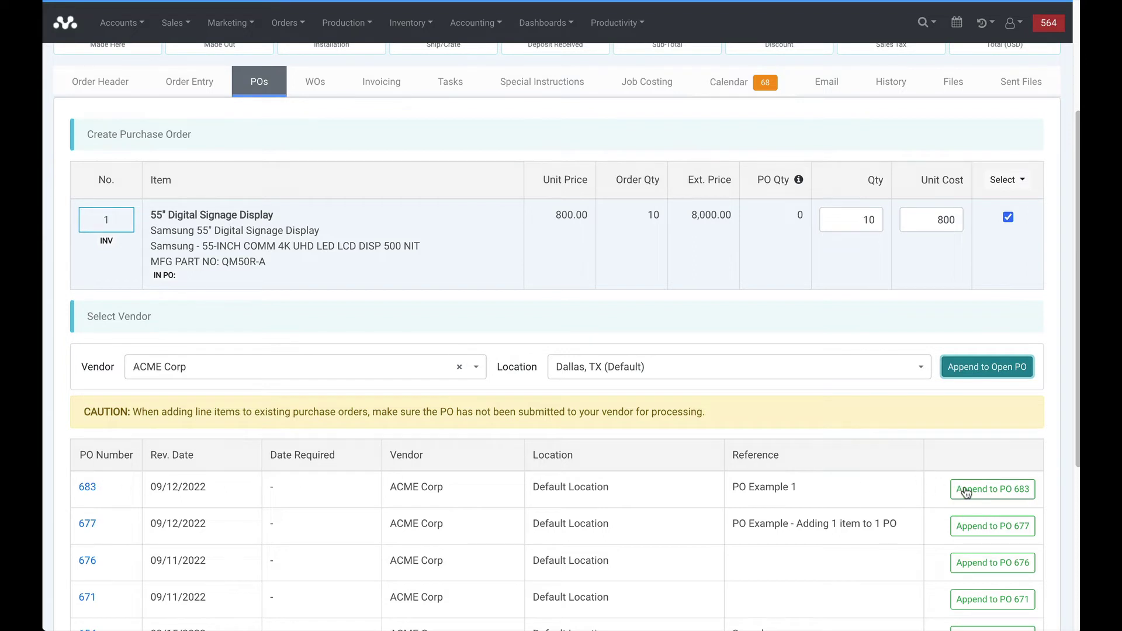
click(987, 493)
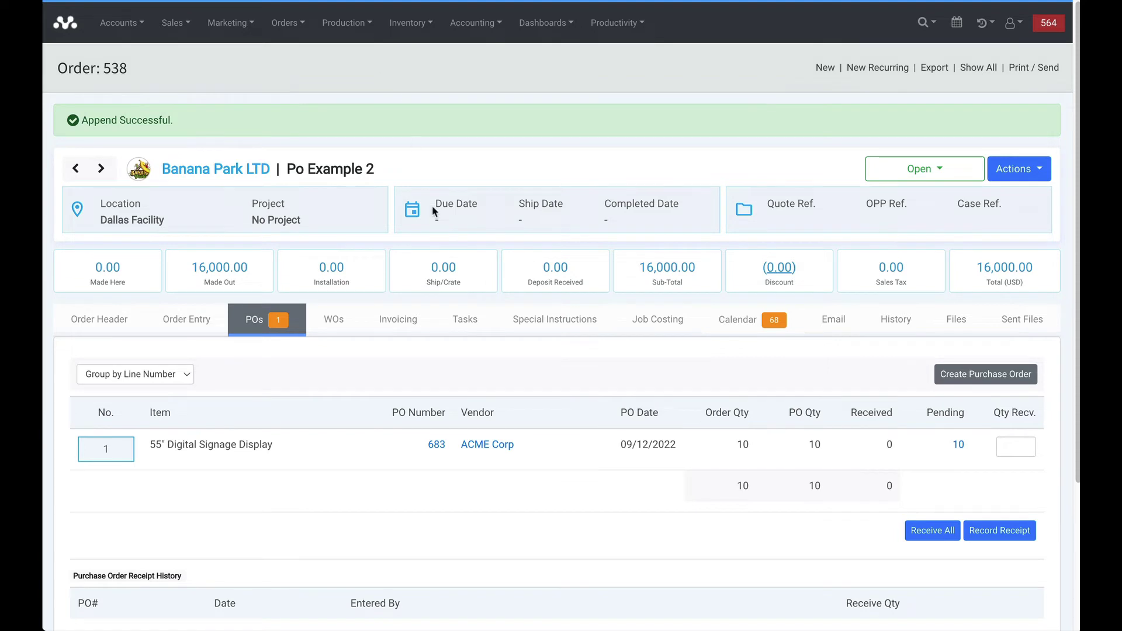
Open the appended purchase order in a separate browser tab and review its line entries and their source orders
right_click(439, 447)
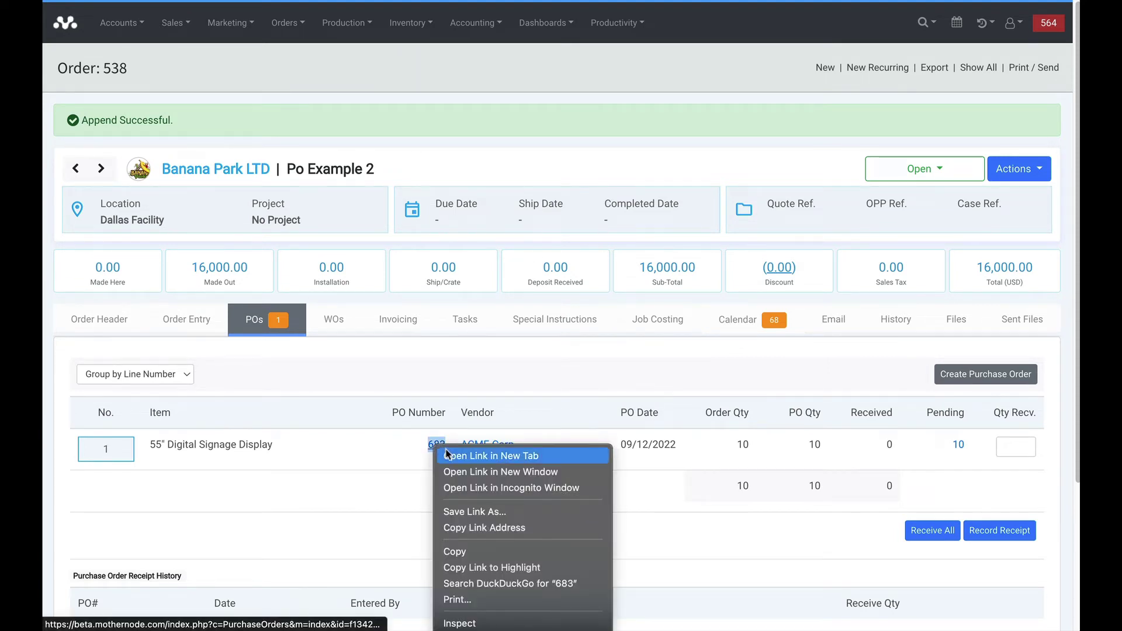
click(467, 456)
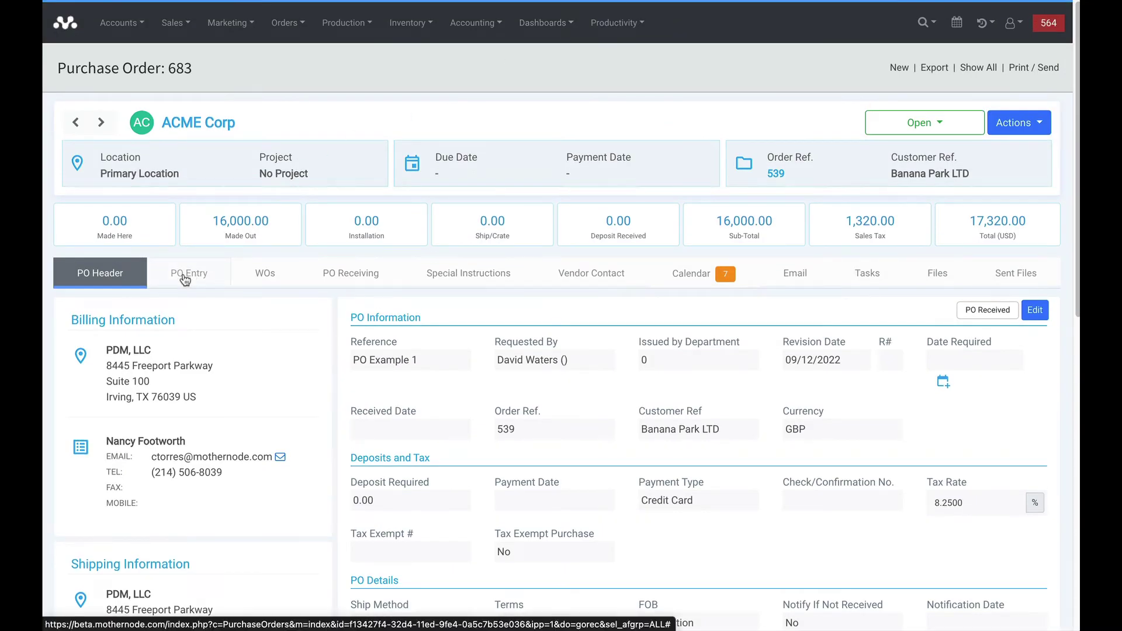
click(185, 276)
scroll(292, 420, down, 1)
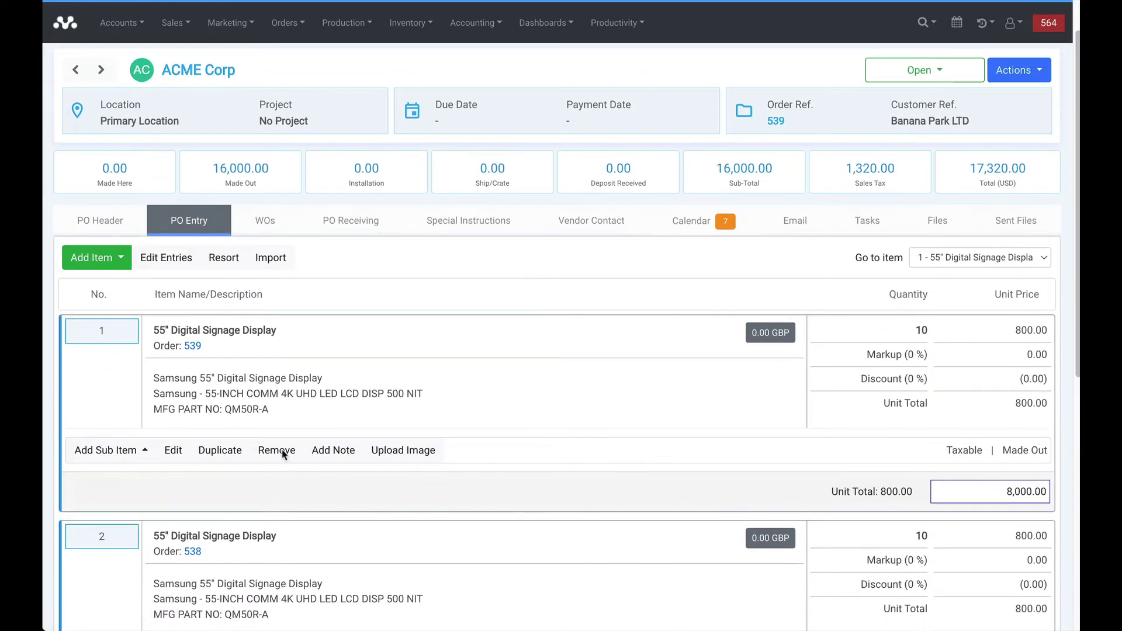
scroll(287, 462, down, 2)
scroll(291, 466, up, 2)
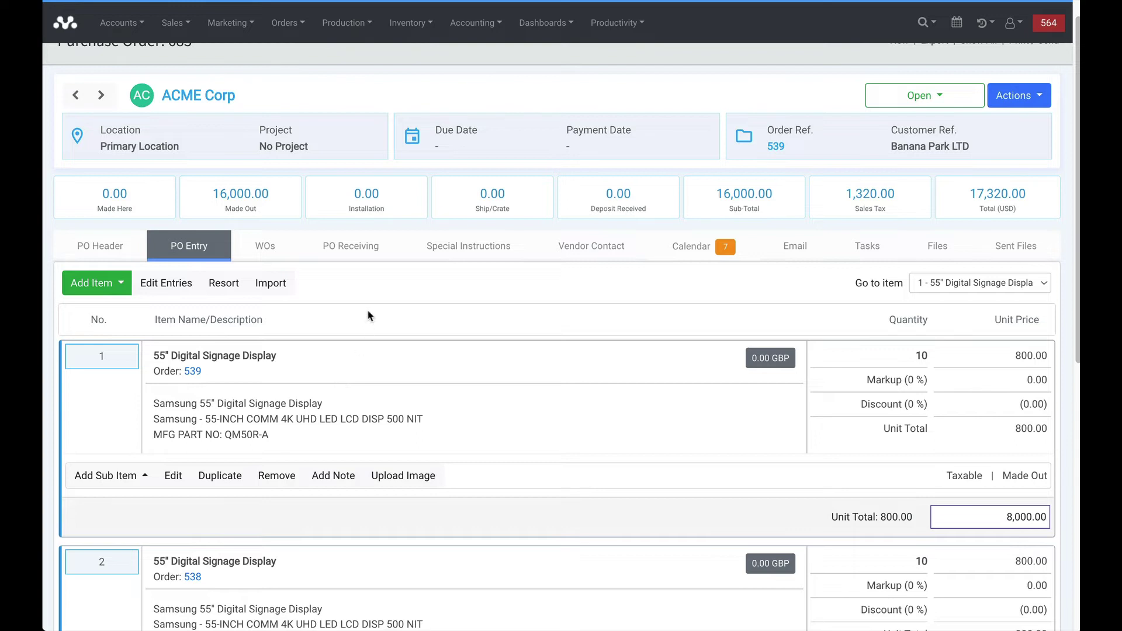
scroll(328, 405, down, 1)
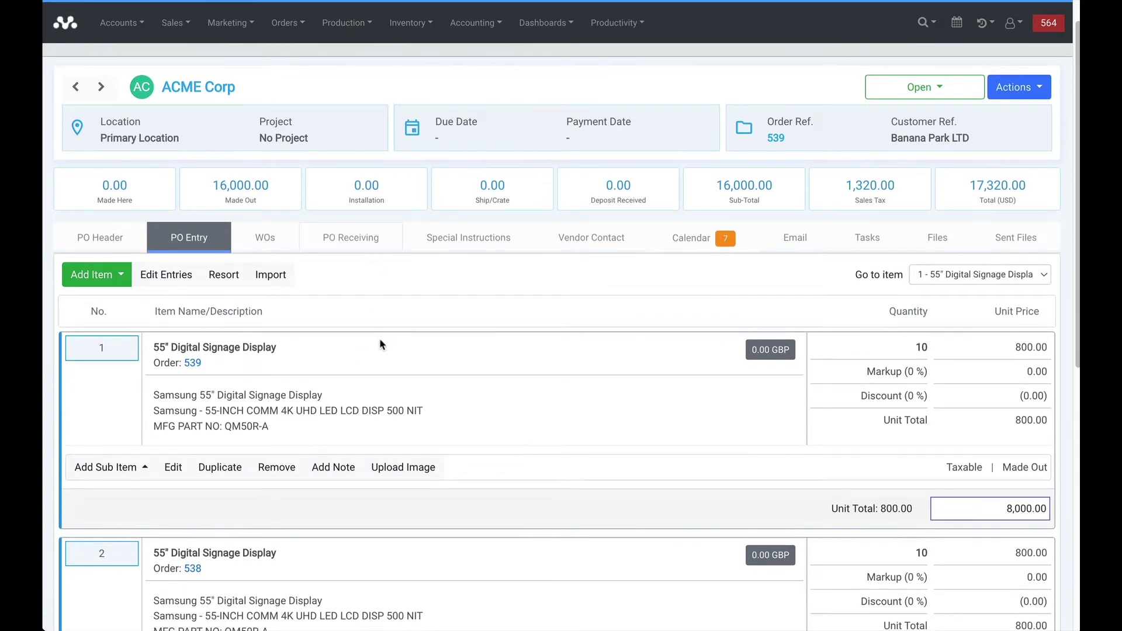
Record receipt of 10 units for the first 55" Digital Signage Display entry on the ACME Corp purchase order
scroll(764, 327, down, 2)
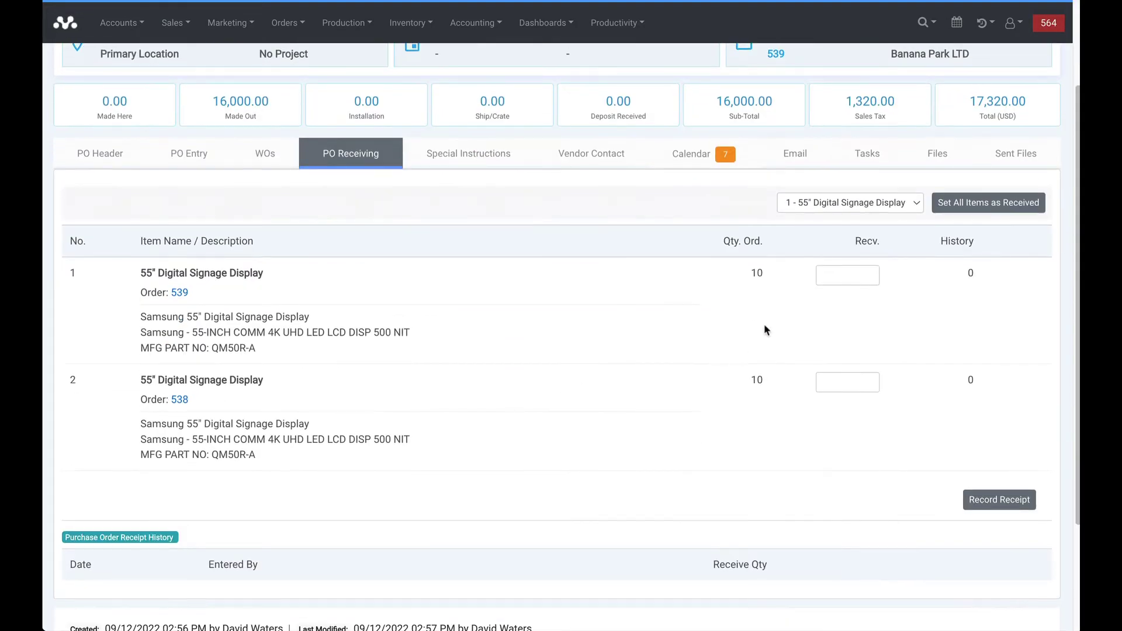
click(827, 271)
text(10)
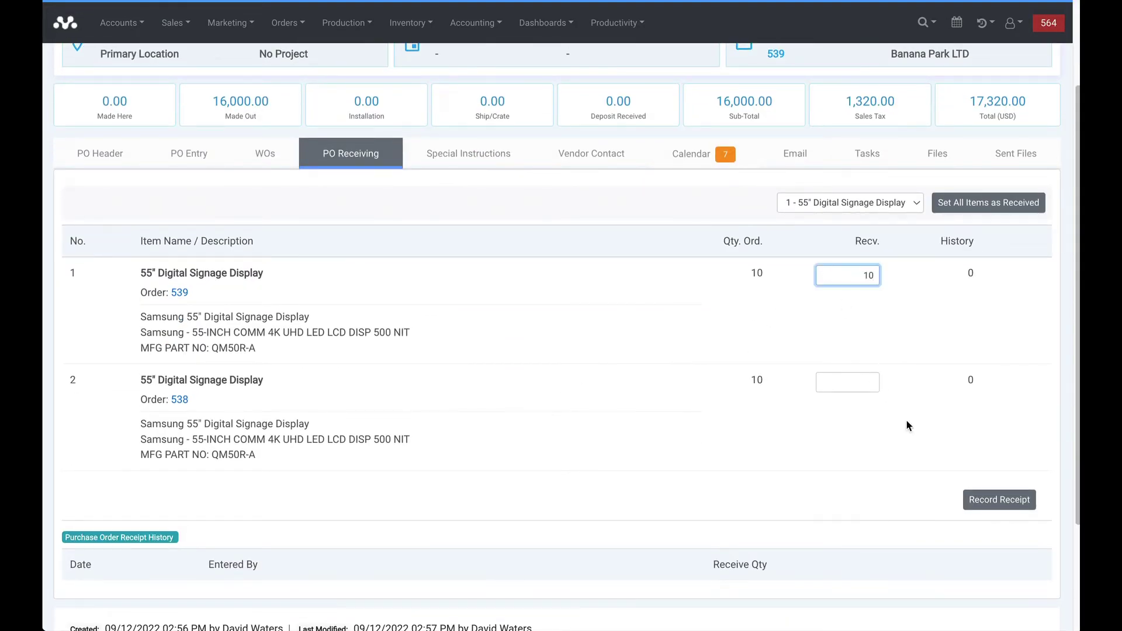
click(1000, 499)
click(628, 364)
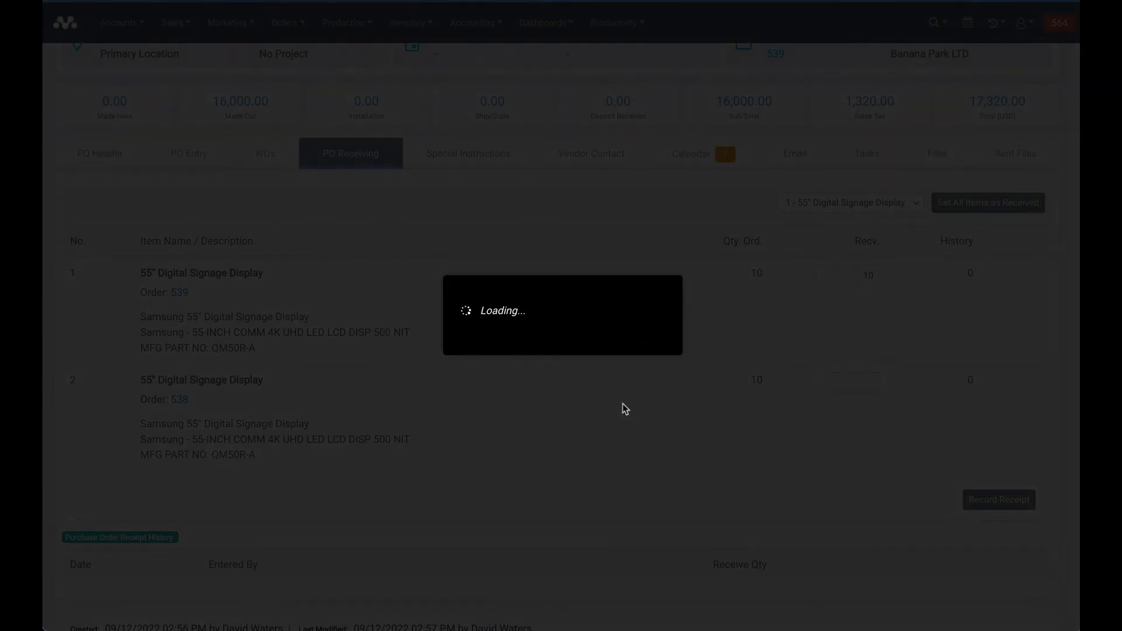
scroll(630, 443, down, 4)
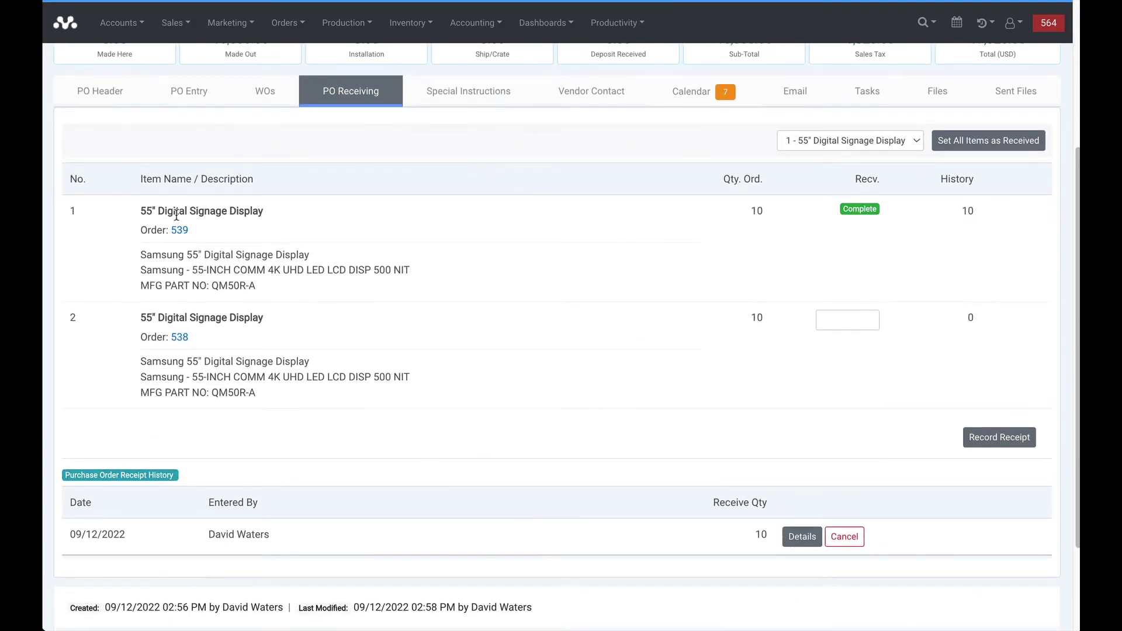
Open the source orders of both purchase order entries in separate browser tabs and check the receiving status of their purchase orders
right_click(178, 229)
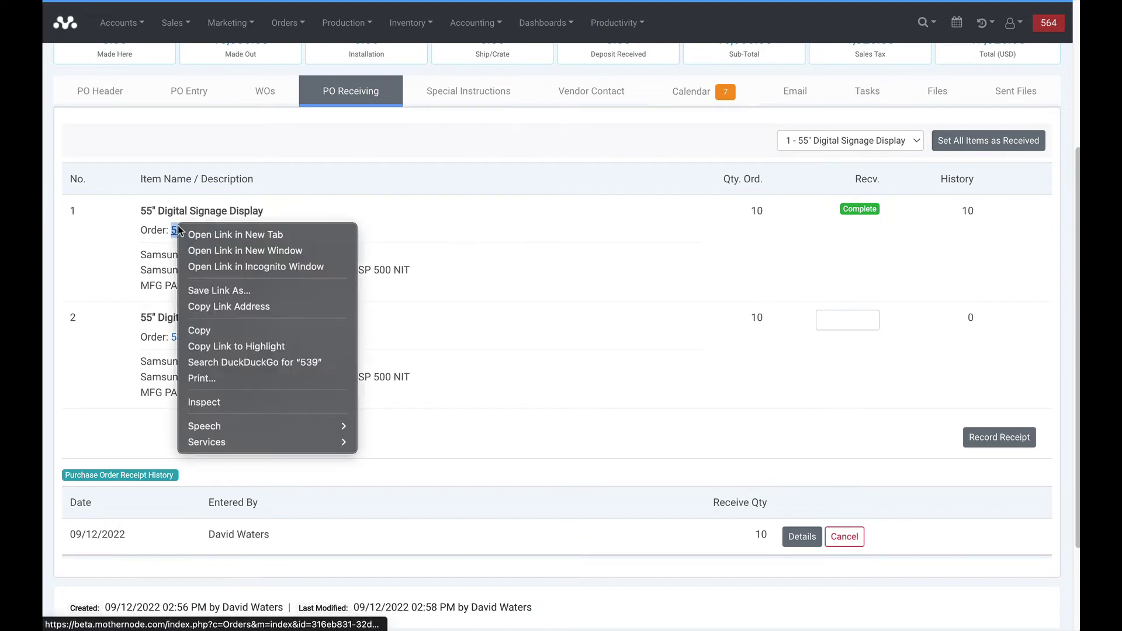
click(240, 227)
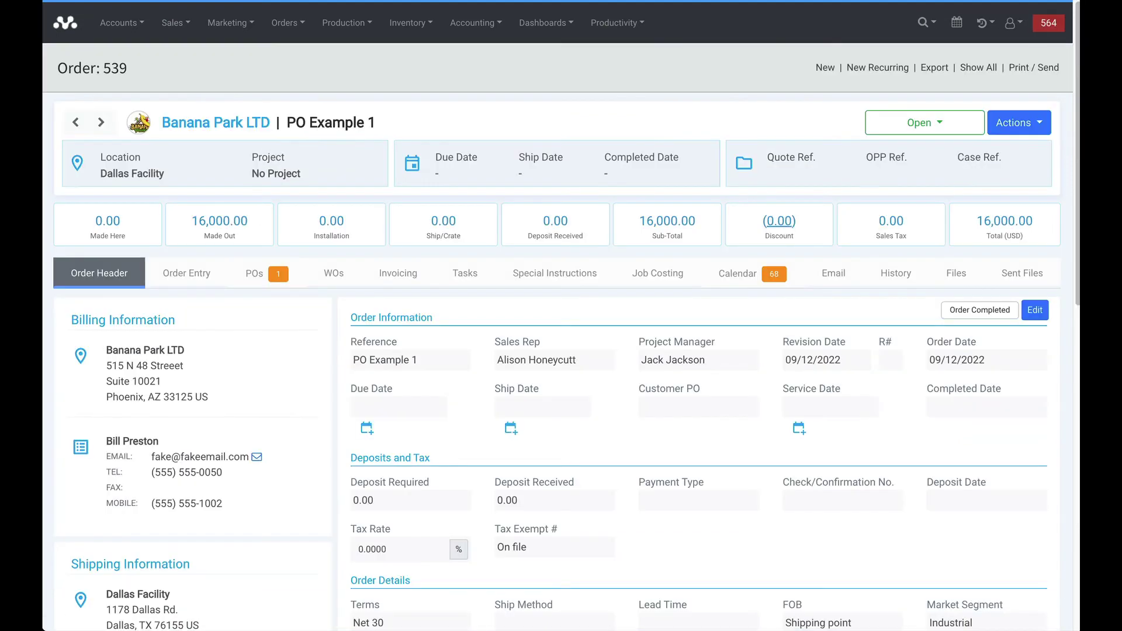
click(254, 273)
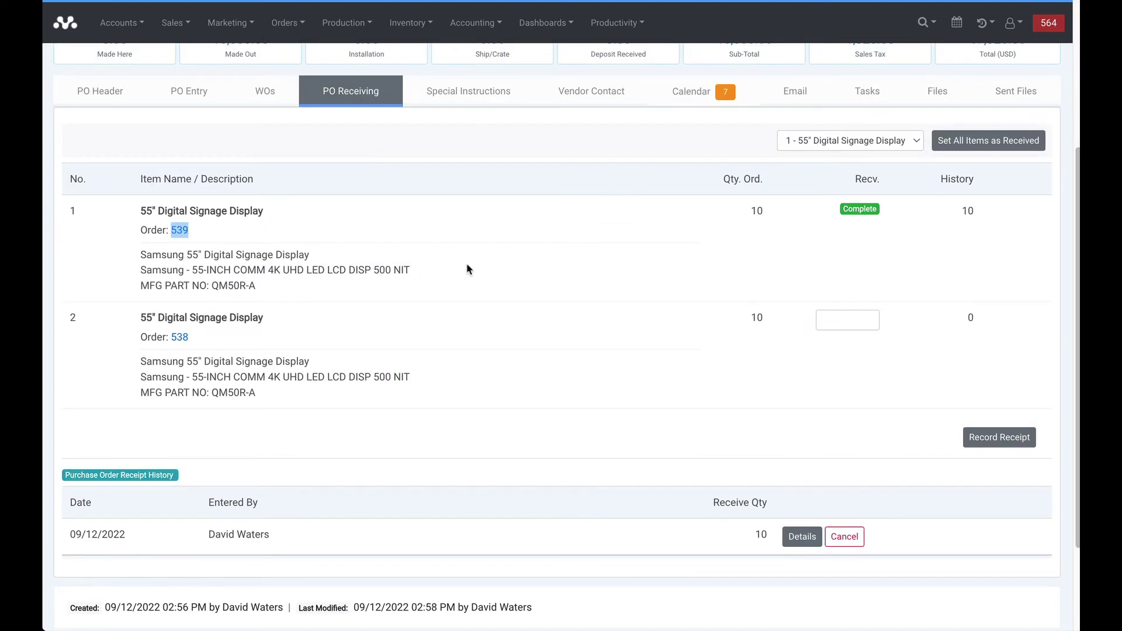
right_click(175, 338)
click(192, 341)
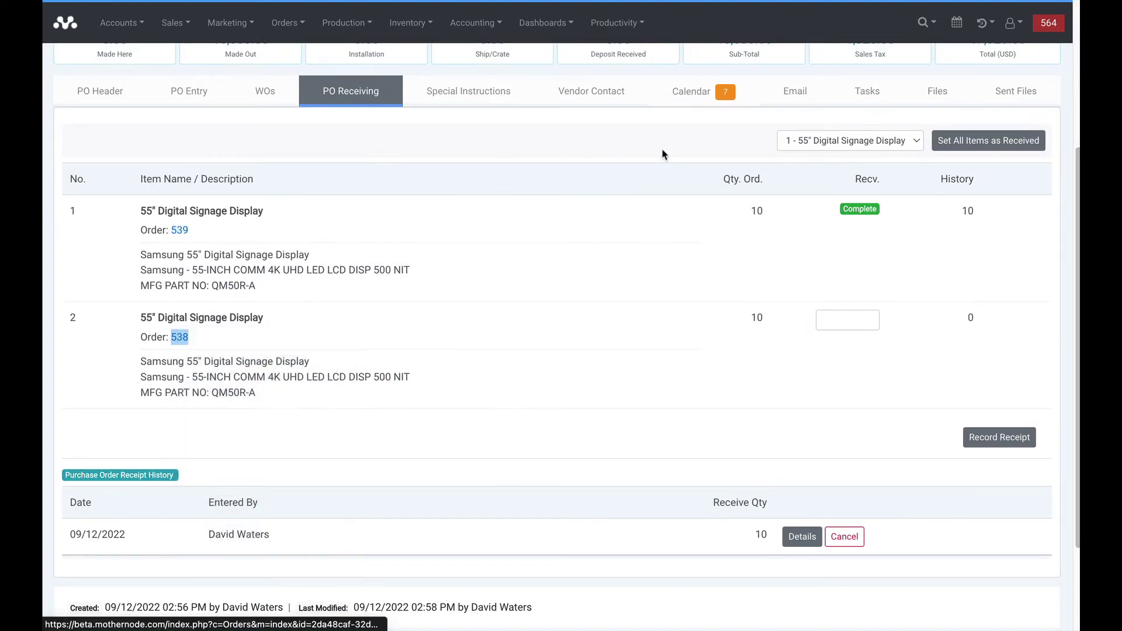
click(725, 2)
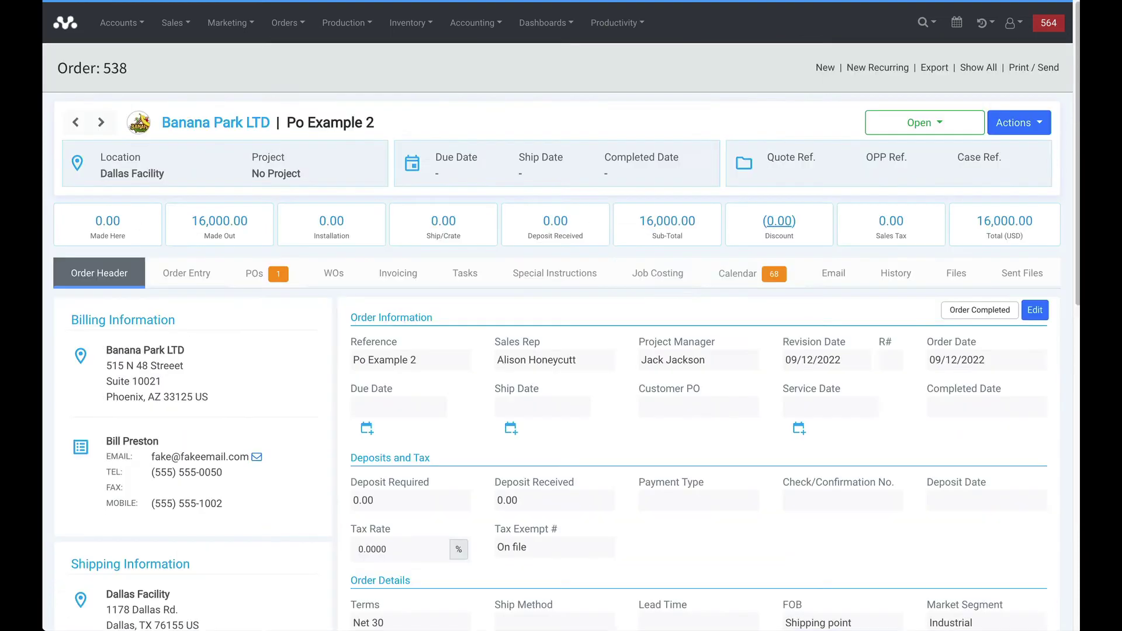
click(252, 275)
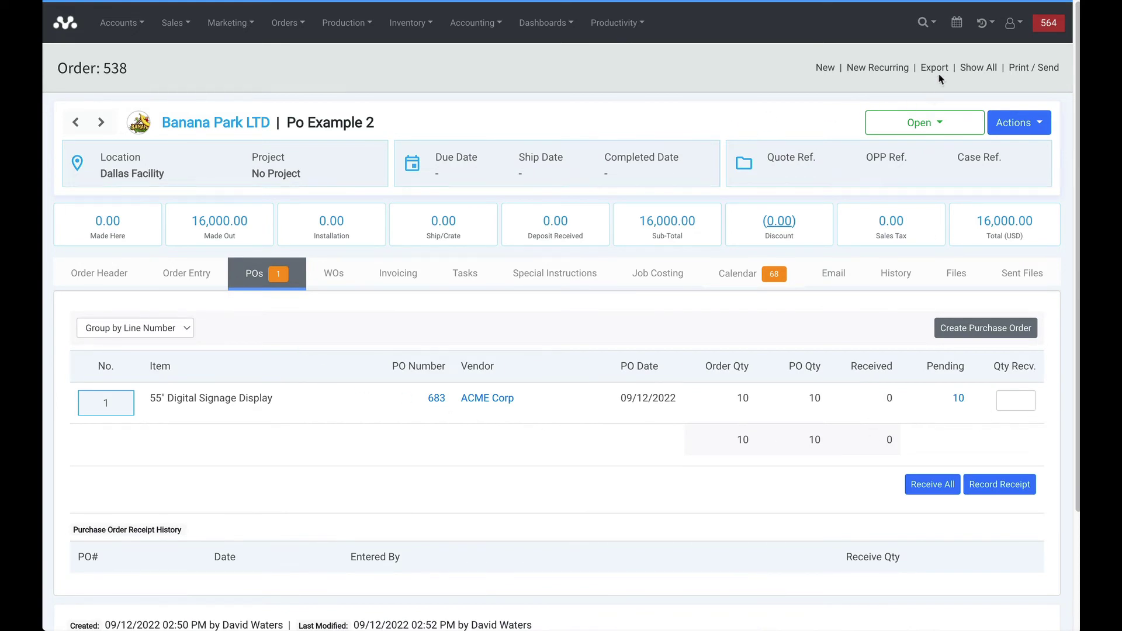
Open the Banana Park LTD order referenced PO Example 3 from the full order list and view its line items and purchase orders
click(978, 68)
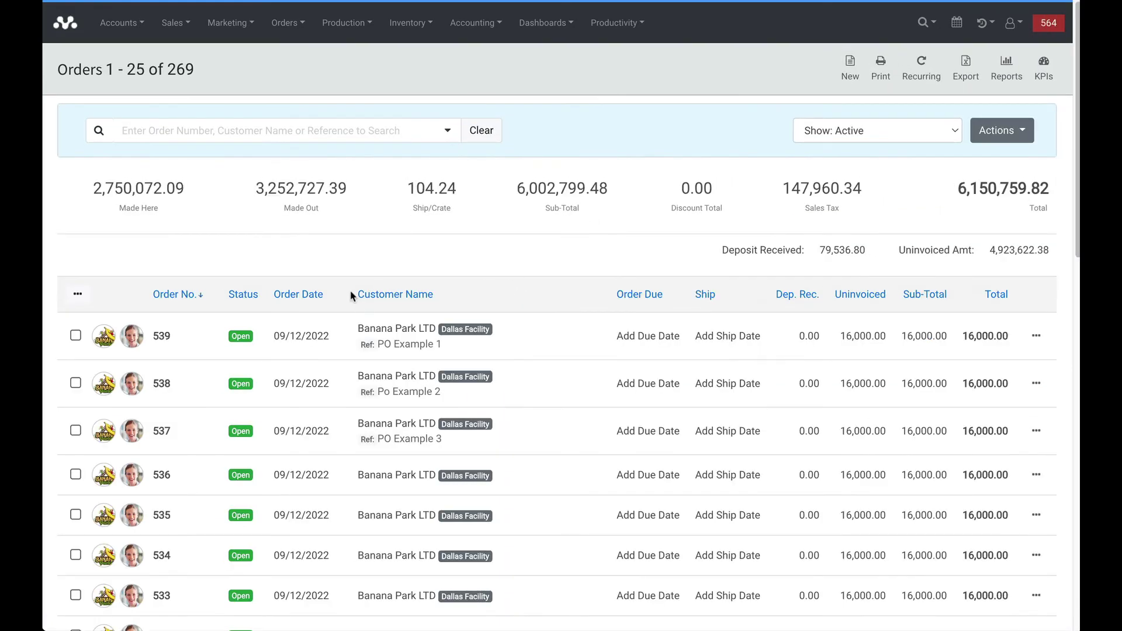
click(388, 428)
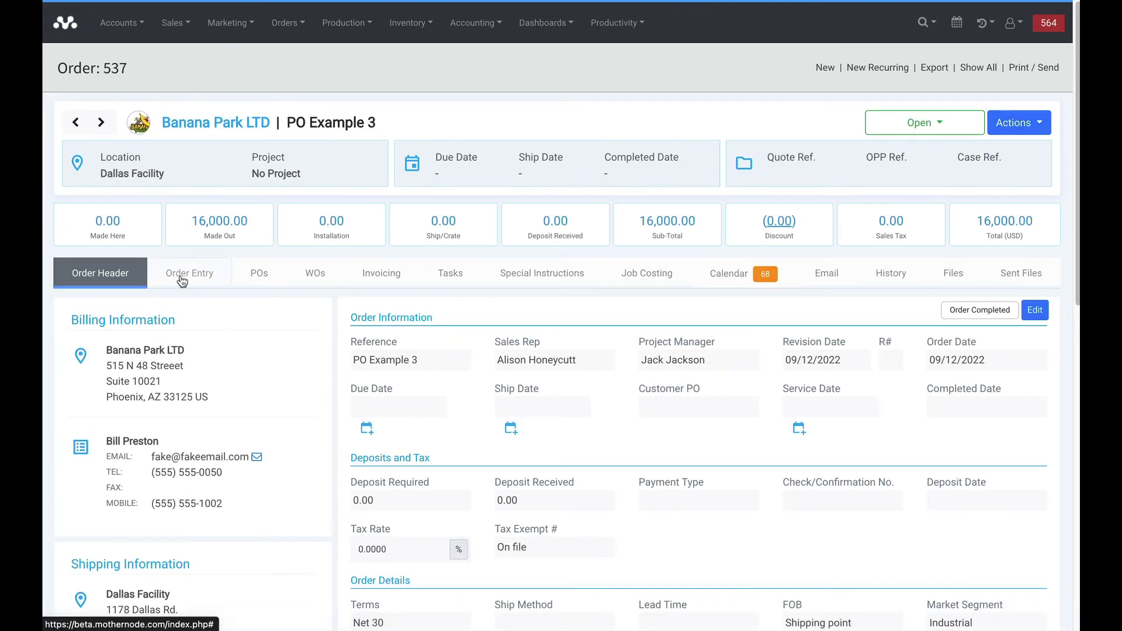
click(182, 282)
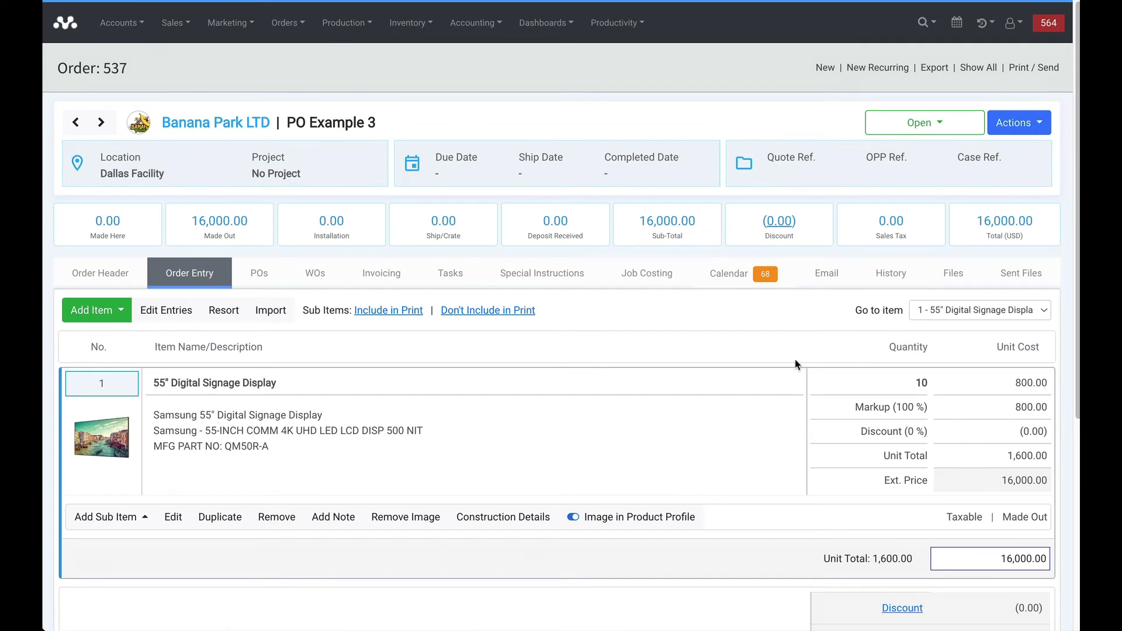
click(272, 290)
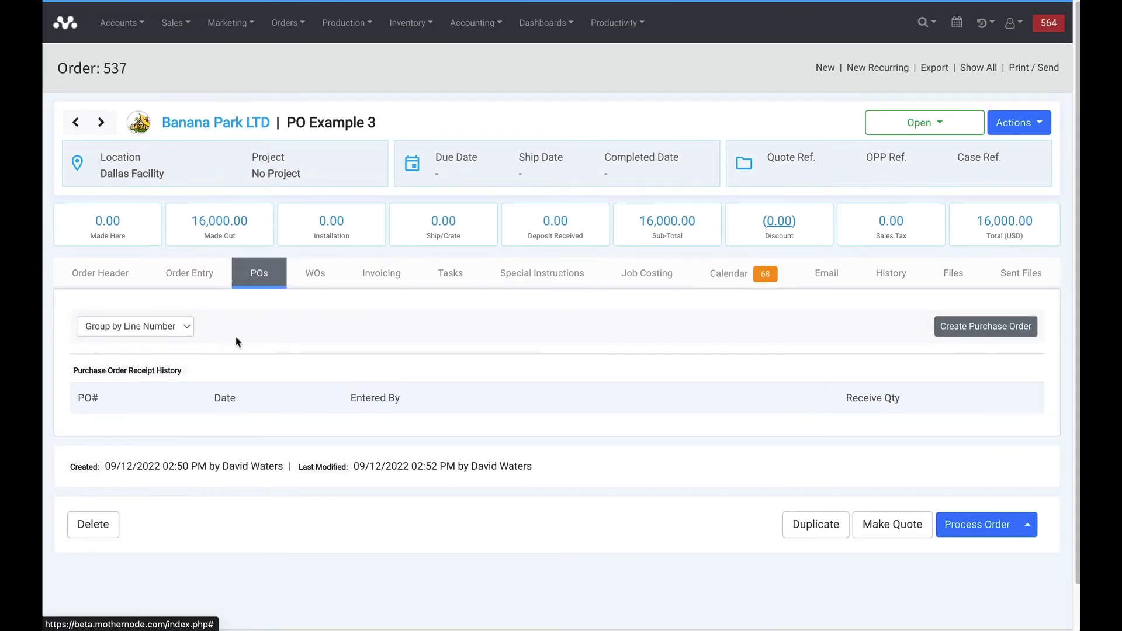
Start a purchase order from this order with the 55" Digital Signage Display selected and its quantity set to 5
click(975, 327)
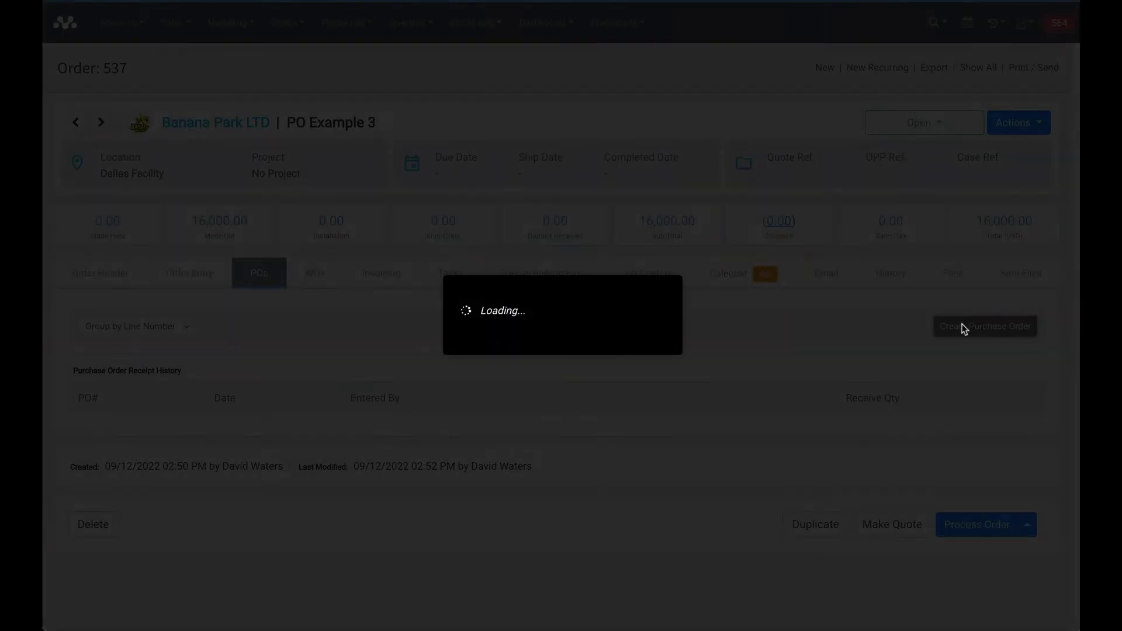
click(1008, 409)
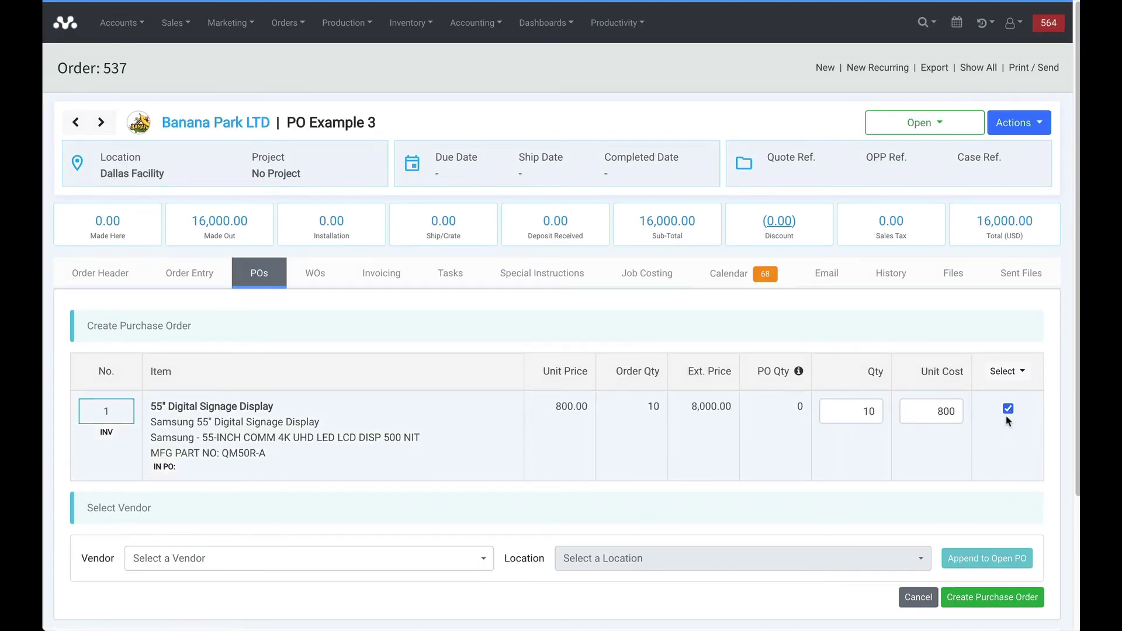
double_click(879, 412)
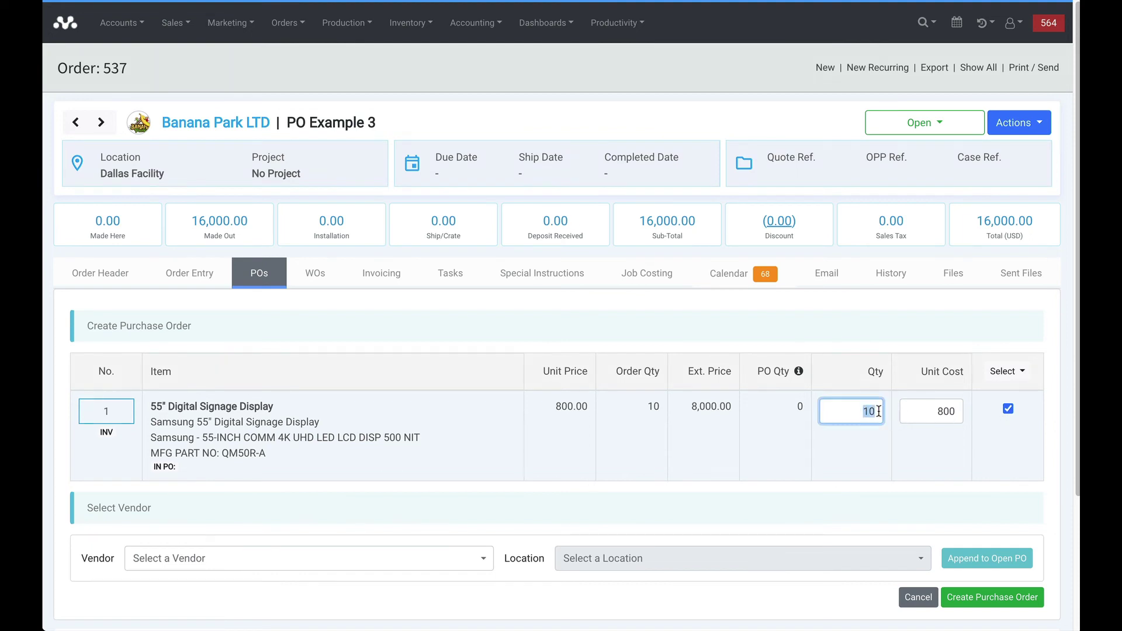
text(5)
click(859, 439)
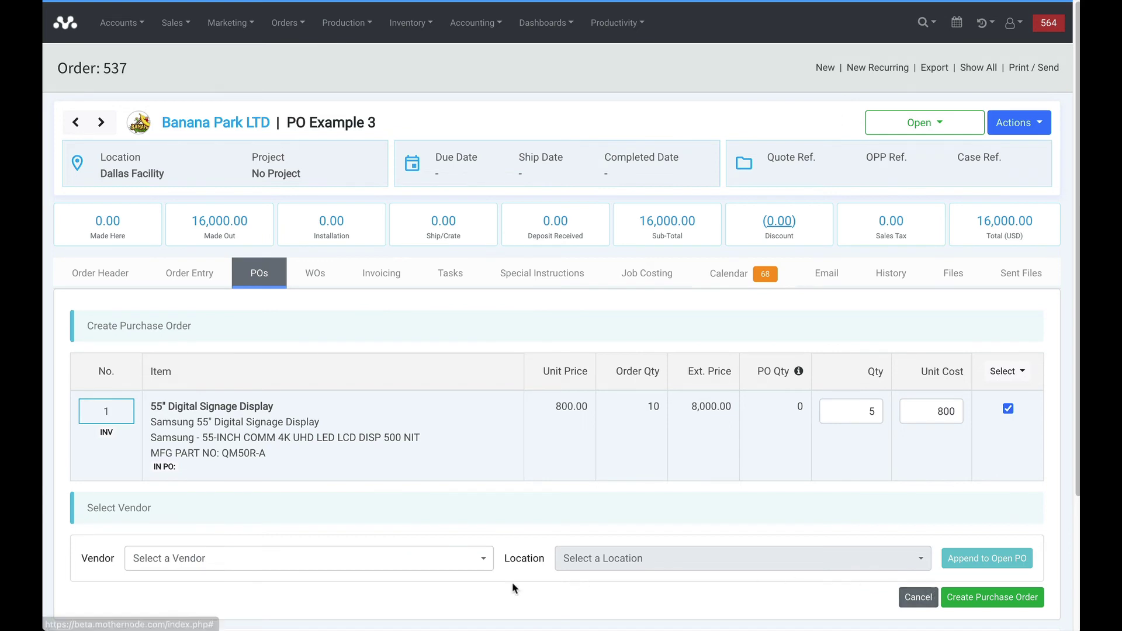
Choose ACME Corp as the vendor and create the purchase order
click(371, 565)
text(a)
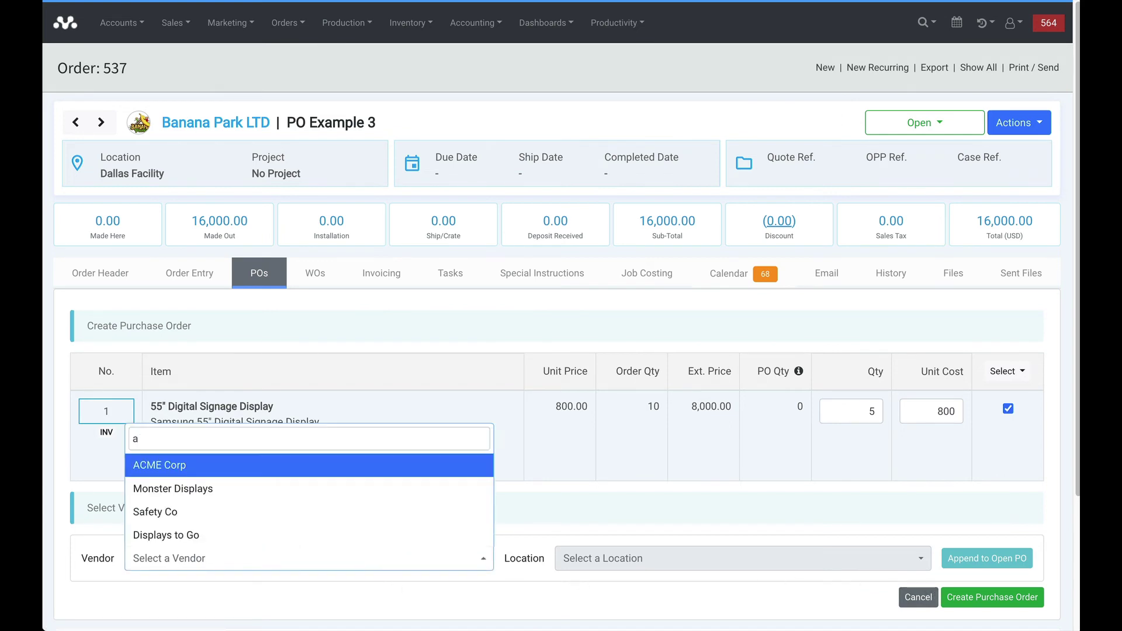
text(cme)
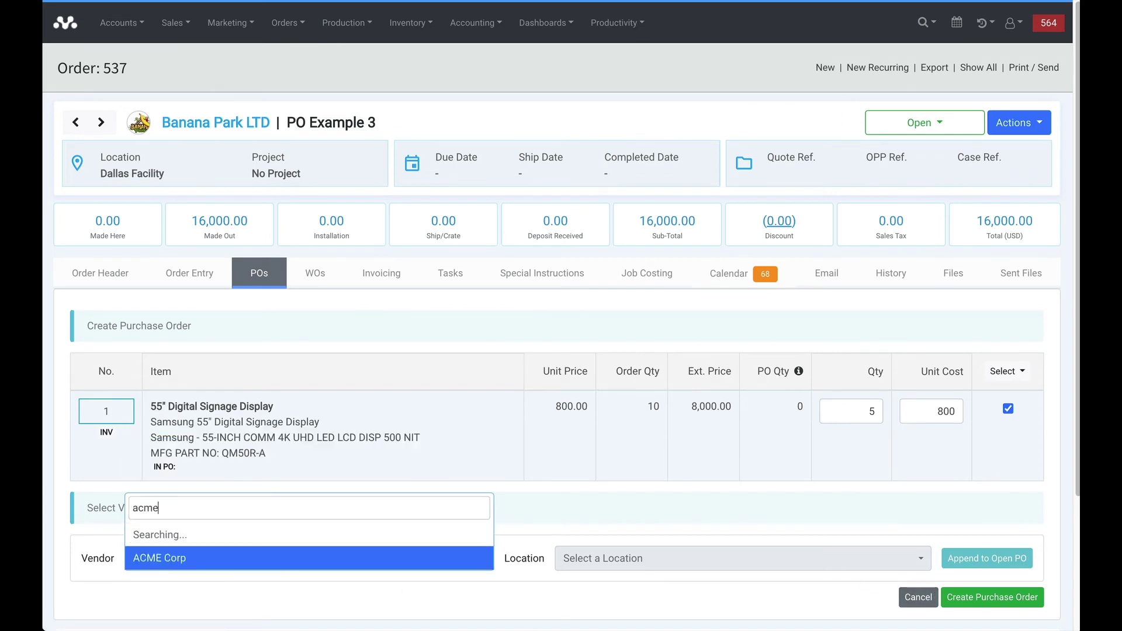
key(Return)
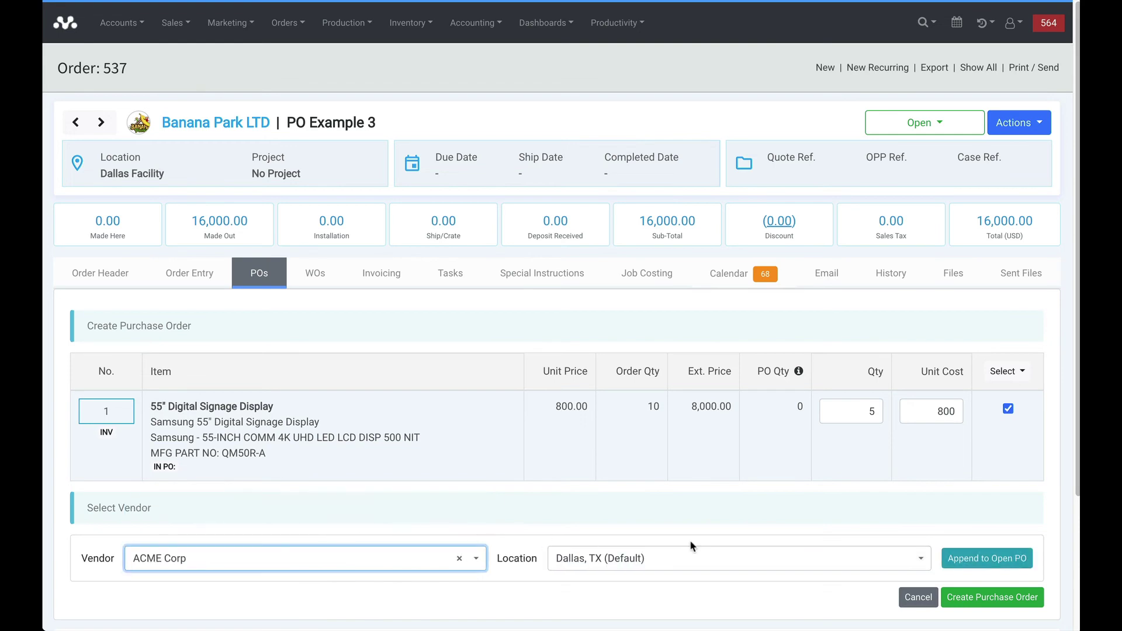
click(992, 597)
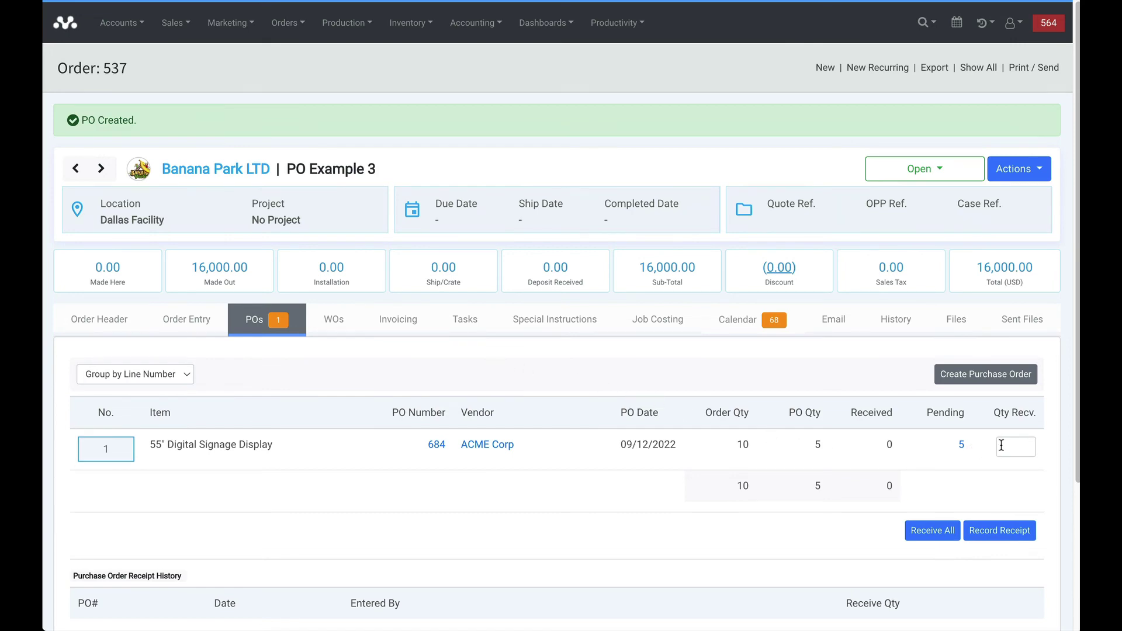
Create a second purchase order for the remaining 55" Digital Signage Displays with Blufish Co as the vendor
click(966, 374)
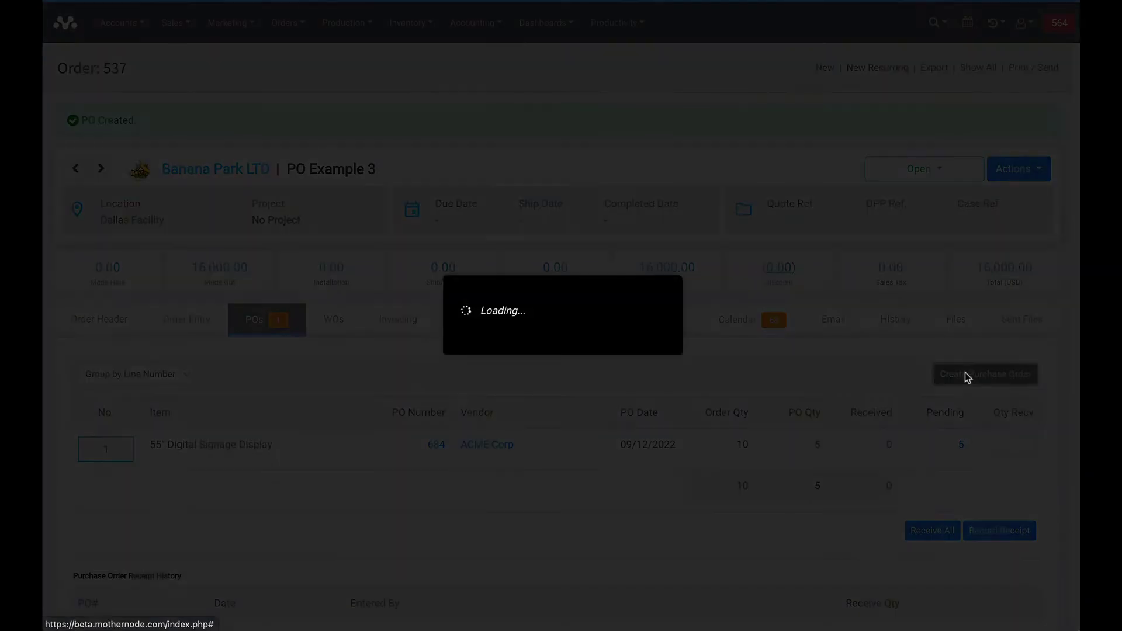
click(1008, 411)
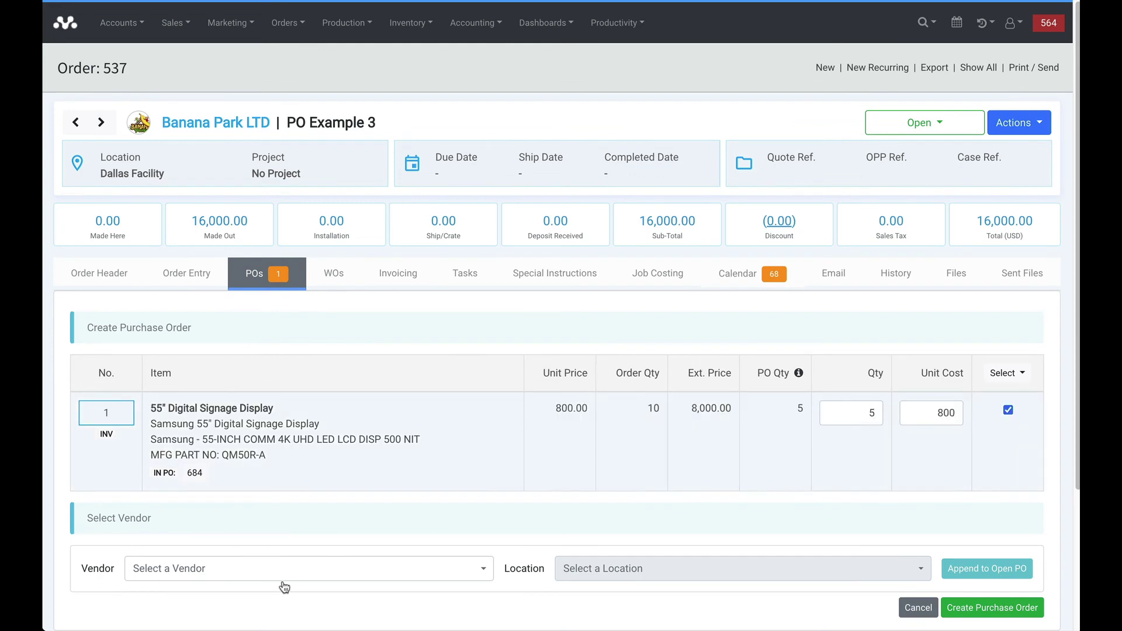
click(256, 570)
text(blu)
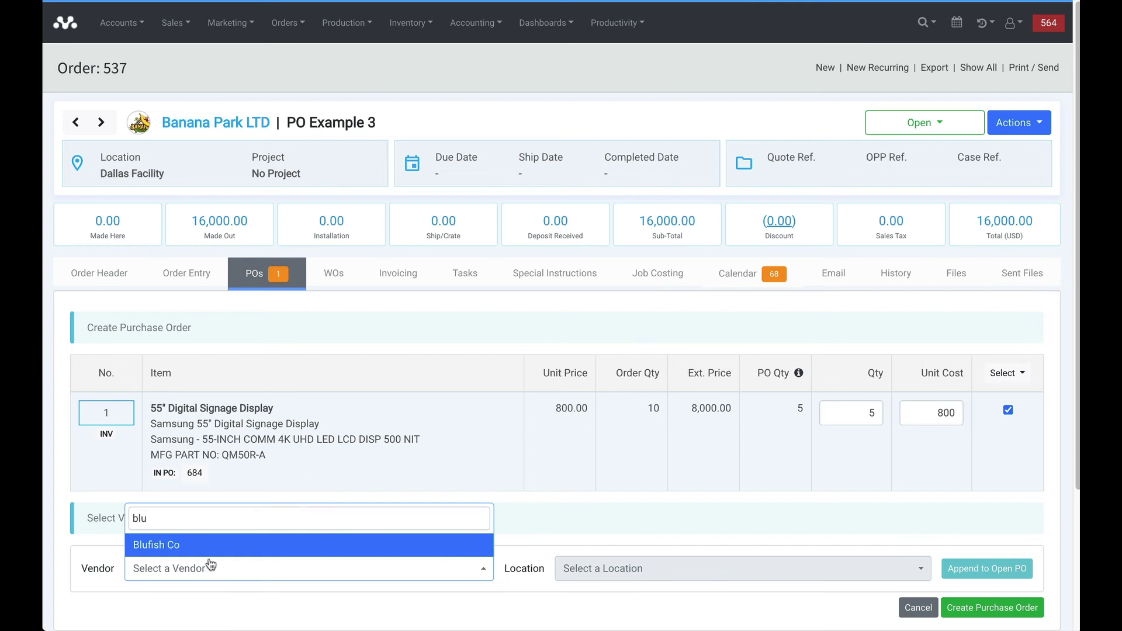
click(165, 545)
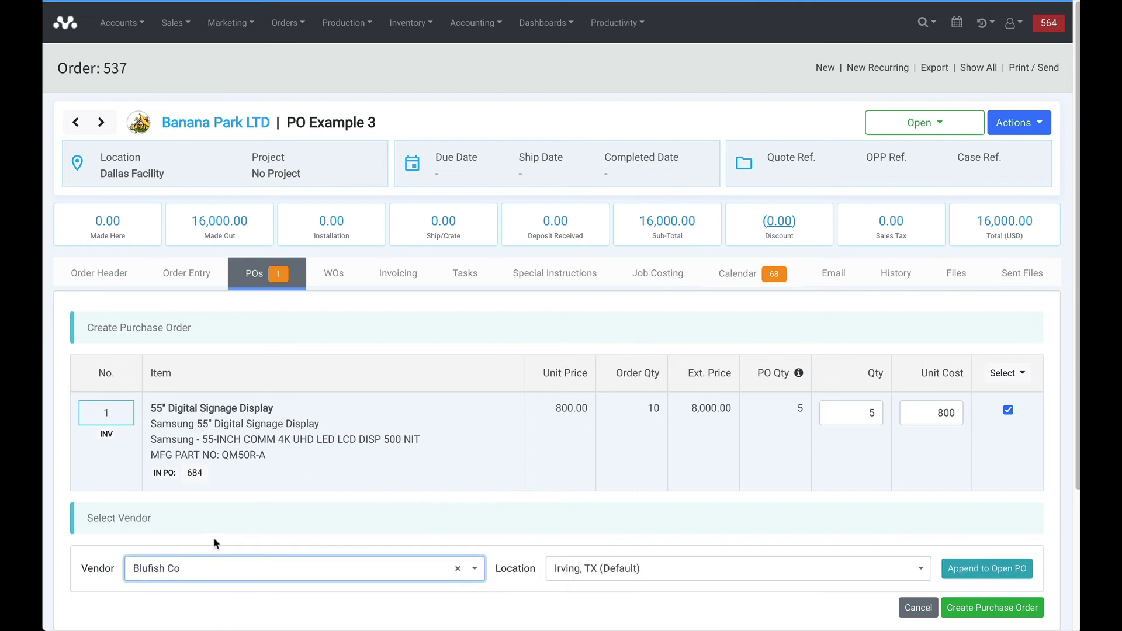
click(989, 610)
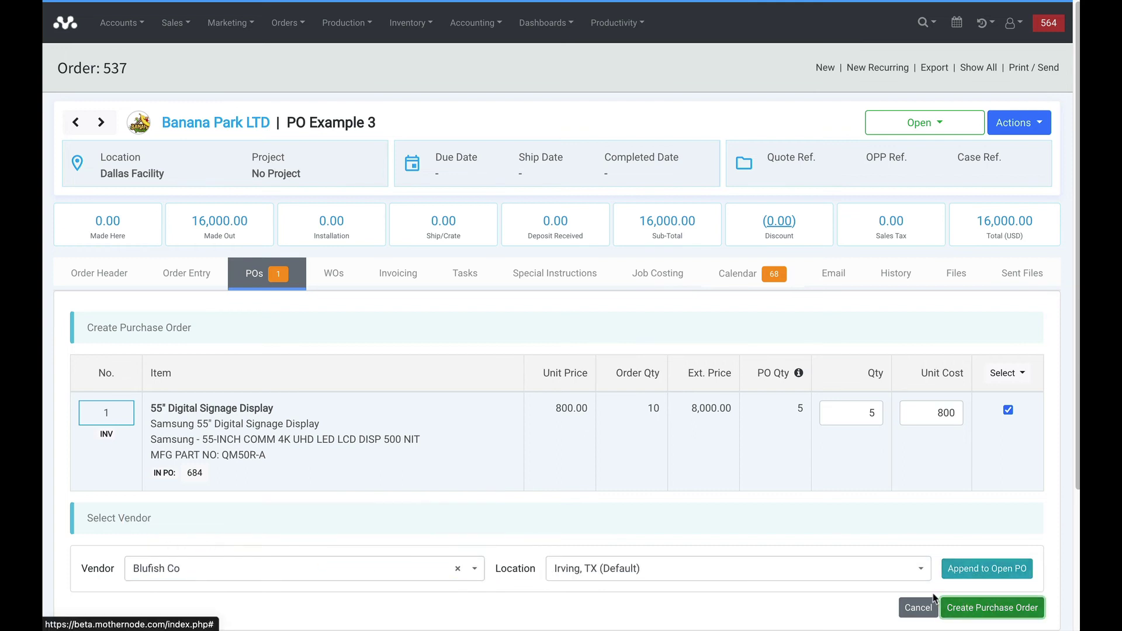